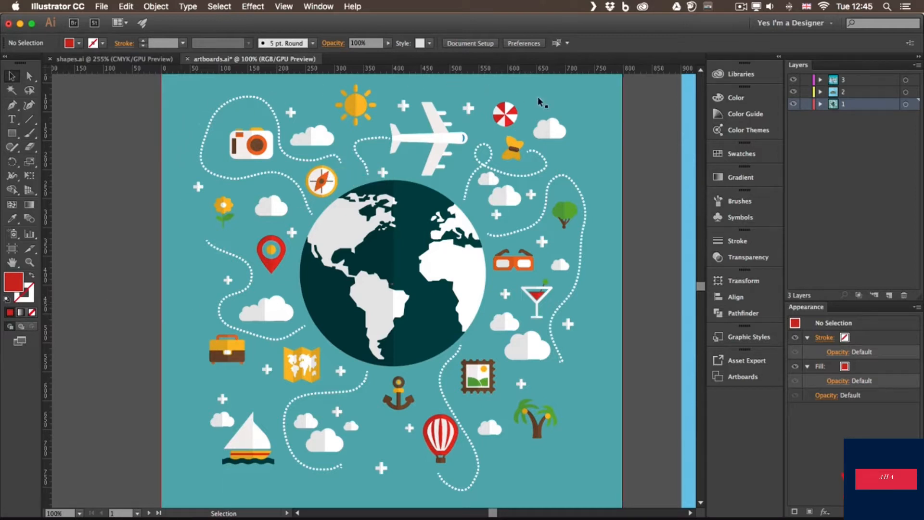
- Lock the teal background rectangle so it cannot be selected or moved
left_click(173, 260)
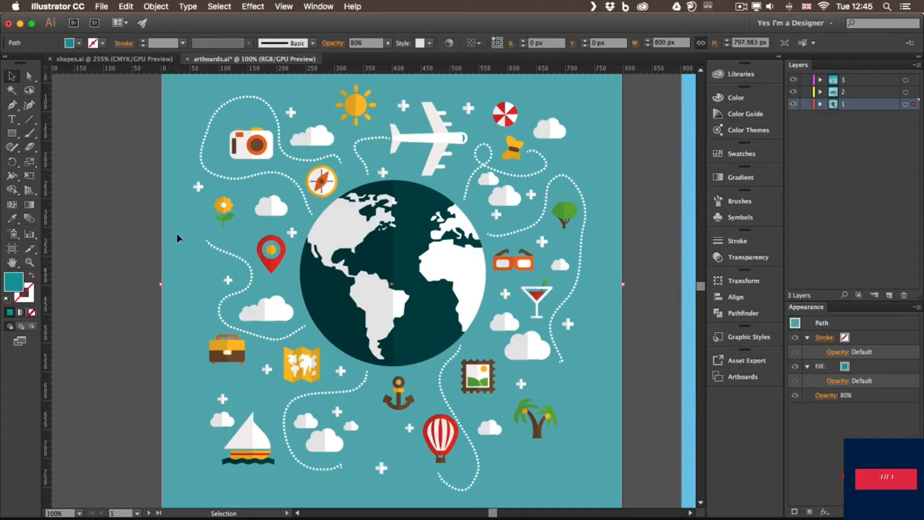
left_click(161, 7)
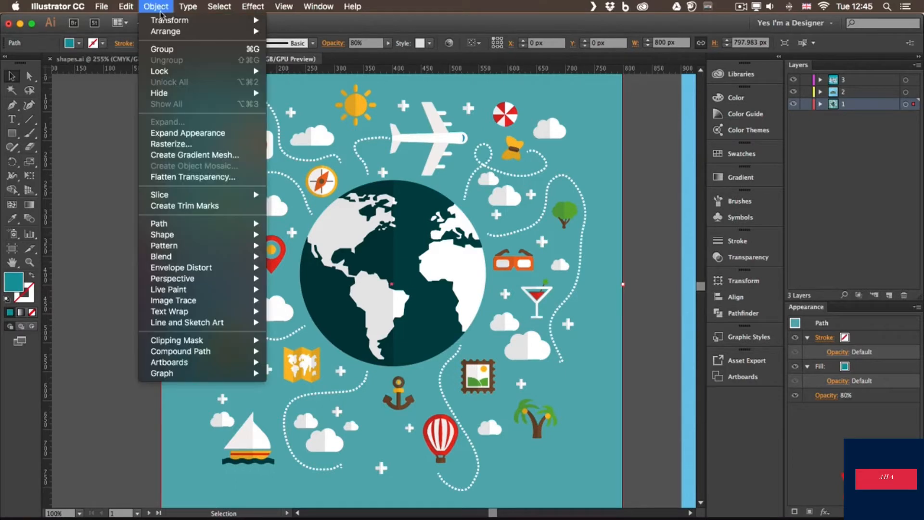
mouse_move(202, 73)
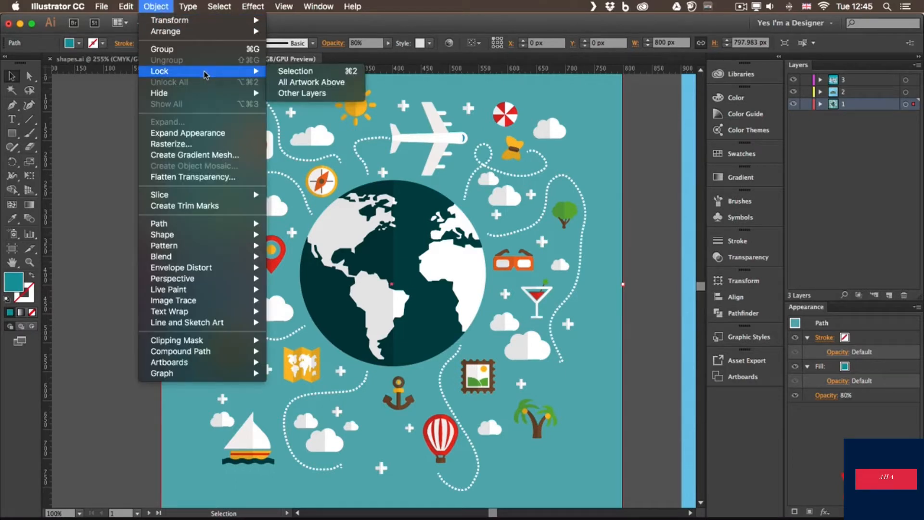
left_click(331, 73)
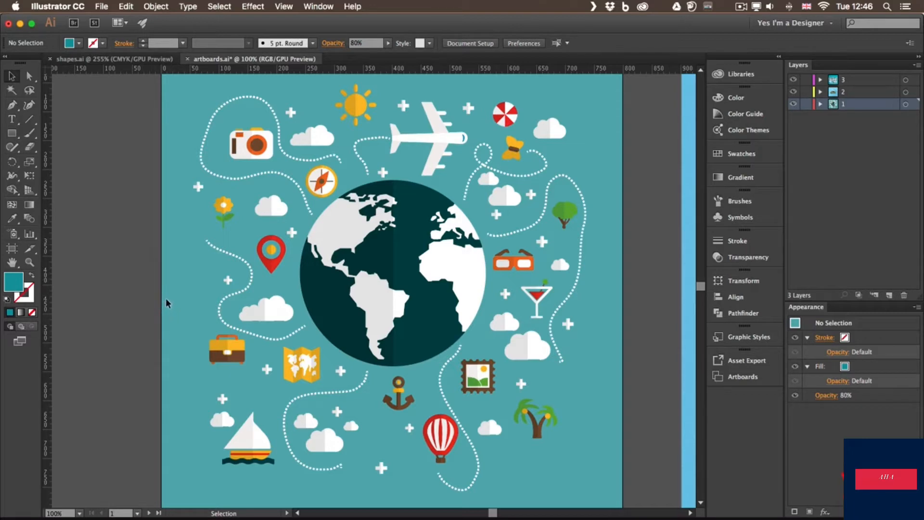
- Select the small cloud group beside the flower, move it slightly up and to the left, and deselect it
key("a")
key("super+equal")
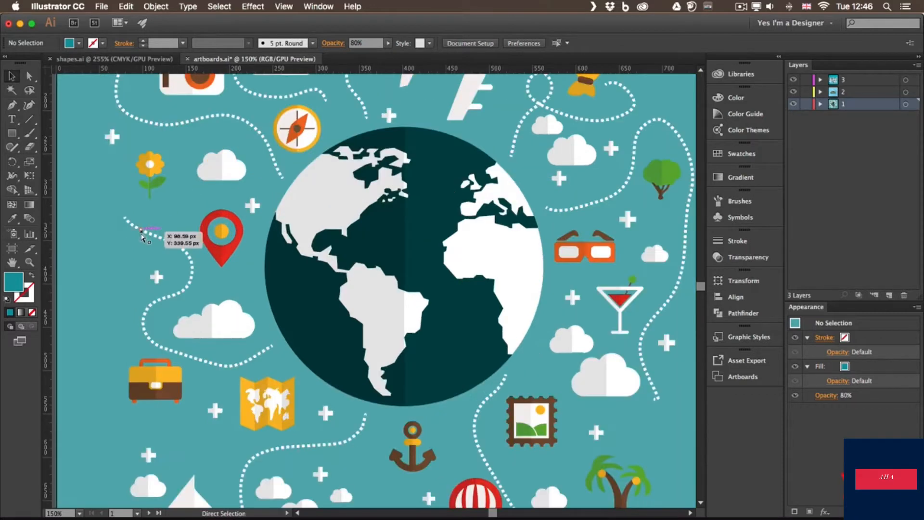
key("super+equal")
left_click_drag(159, 150, 266, 231)
left_click(299, 211)
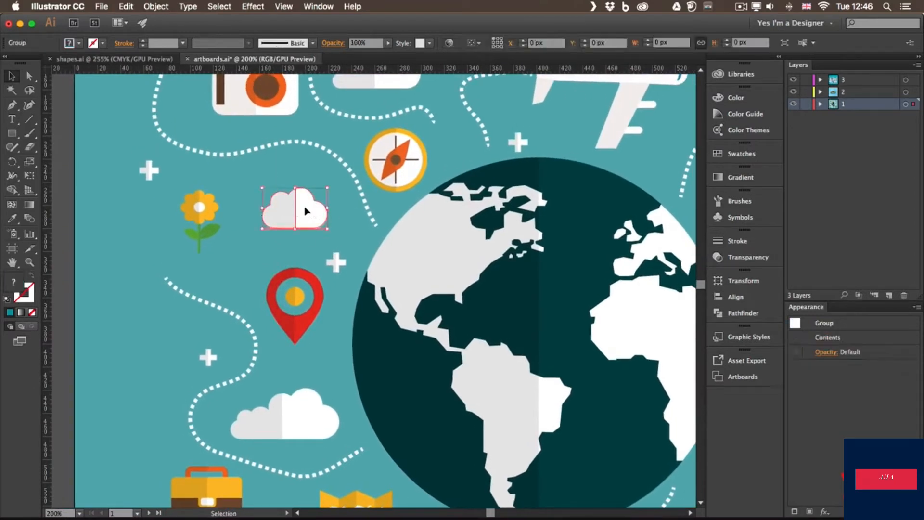
left_click(275, 169)
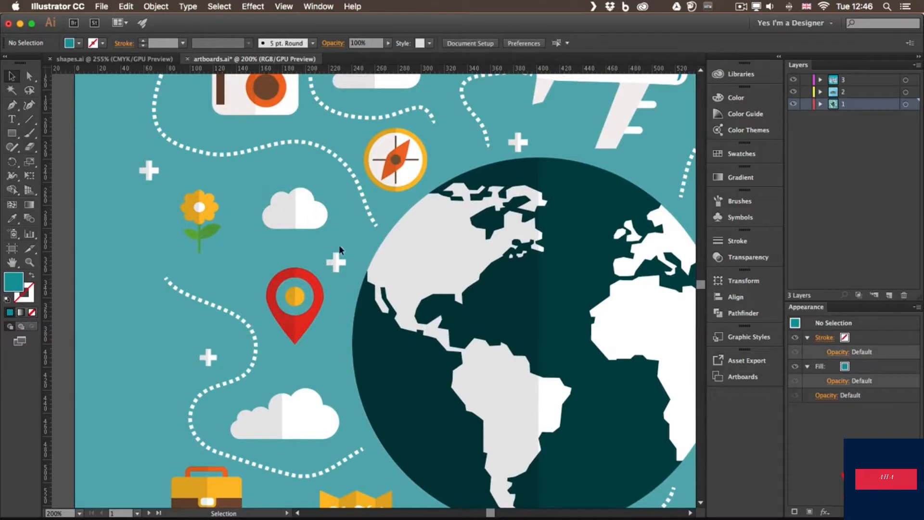
left_click(329, 239)
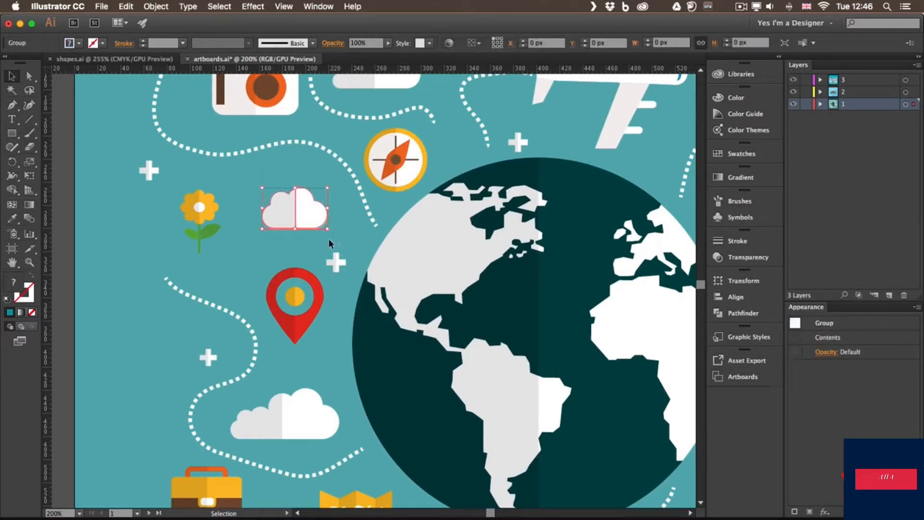
left_click_drag(293, 198, 289, 195)
left_click(281, 248)
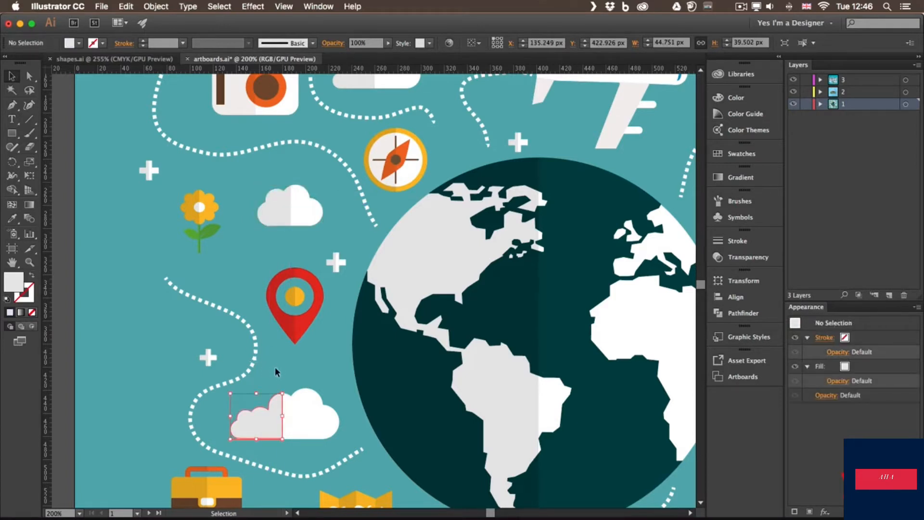
- Try to move only the white half of the large cloud below the map pin, and undo that move
left_click(273, 417)
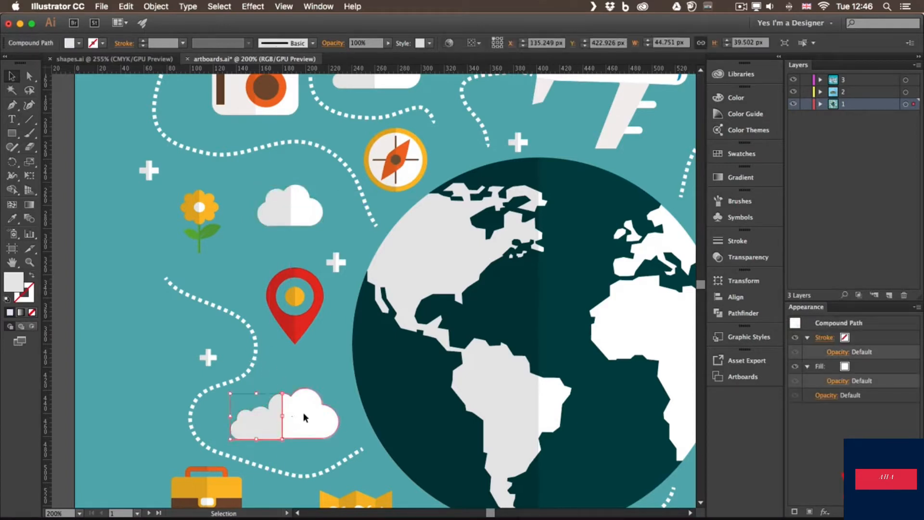
left_click(268, 390)
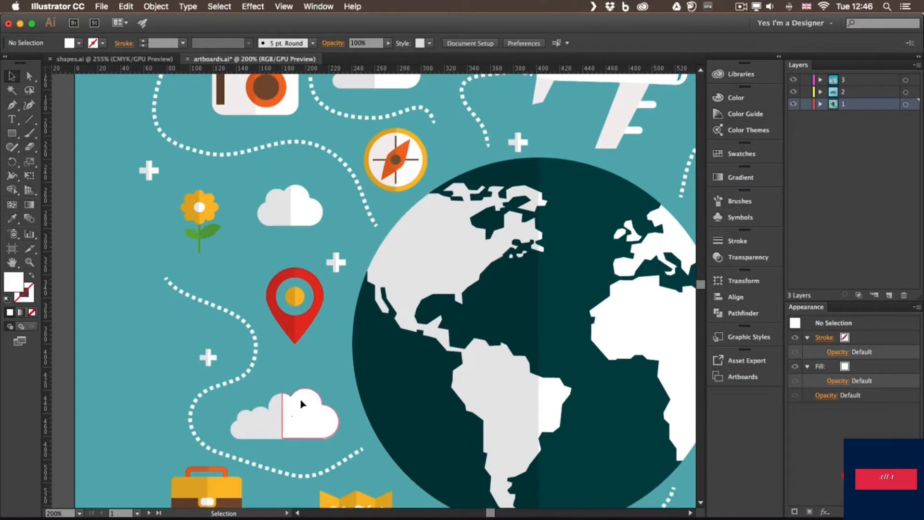
left_click_drag(295, 410, 305, 403)
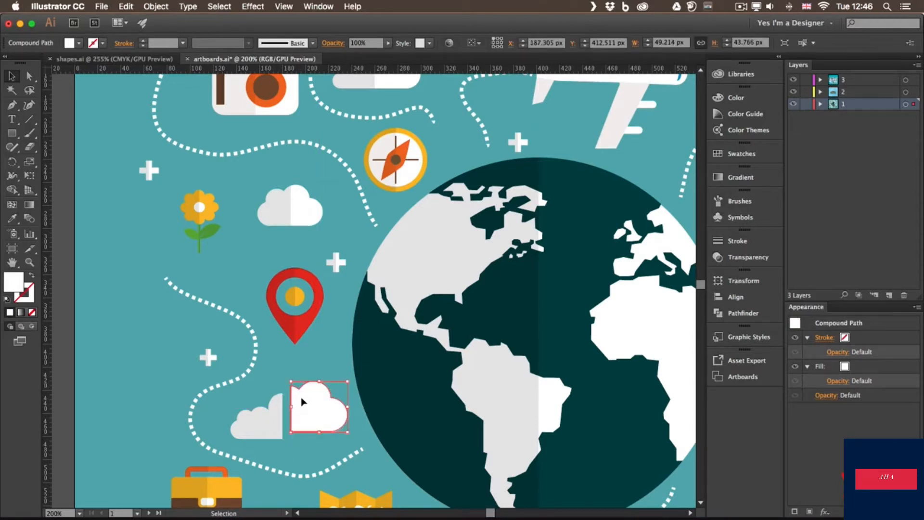
key("super+z")
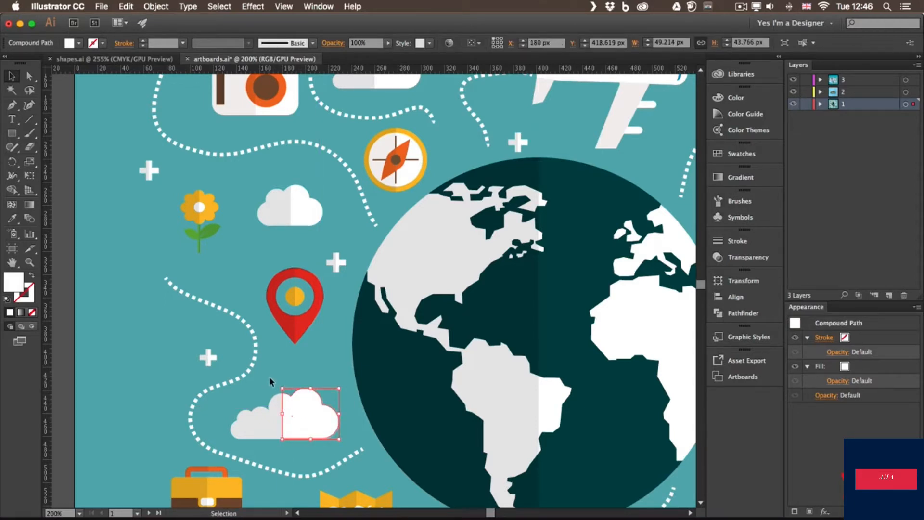
- Add the grey half of the large lower cloud to the selection, move both halves slightly up together, and deselect
left_click(277, 407, "shift")
left_click_drag(278, 403, 304, 398)
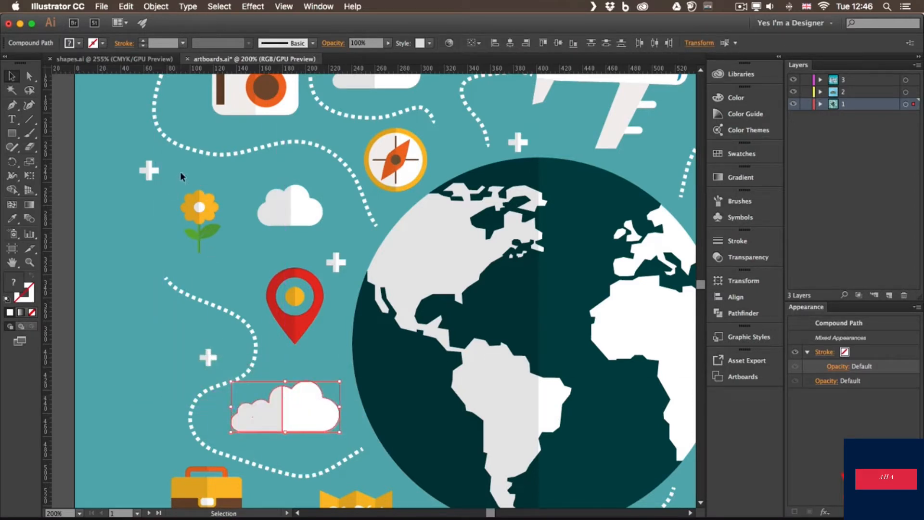
left_click(170, 207)
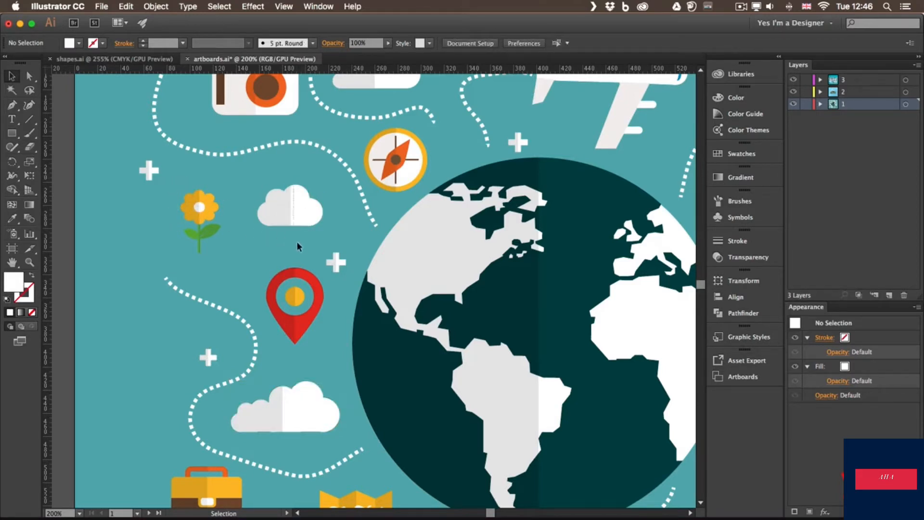
- Select the flower and the small cloud together, move them slightly up and to the left, and deselect
left_click(266, 204)
mouse_move(266, 204)
left_mouse_down()
mouse_move(247, 197)
mouse_move(283, 205)
mouse_move(262, 215)
left_mouse_up()
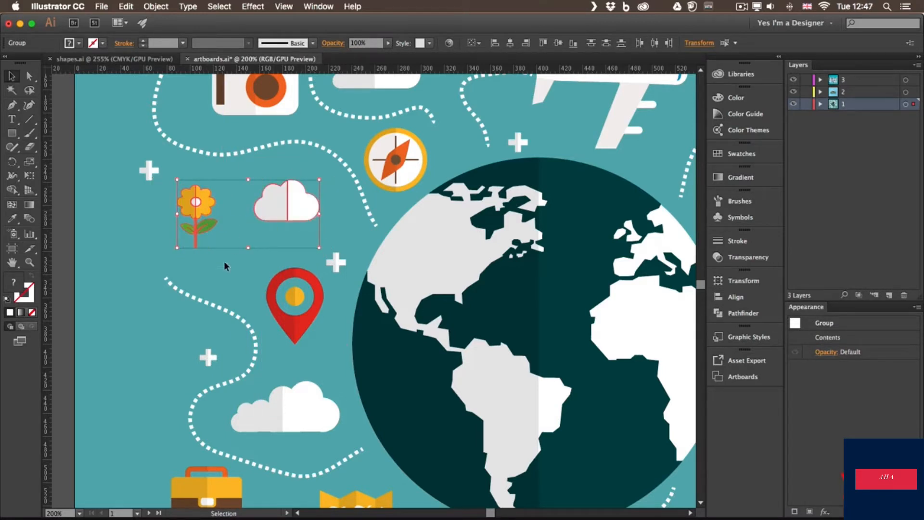
left_click(151, 232)
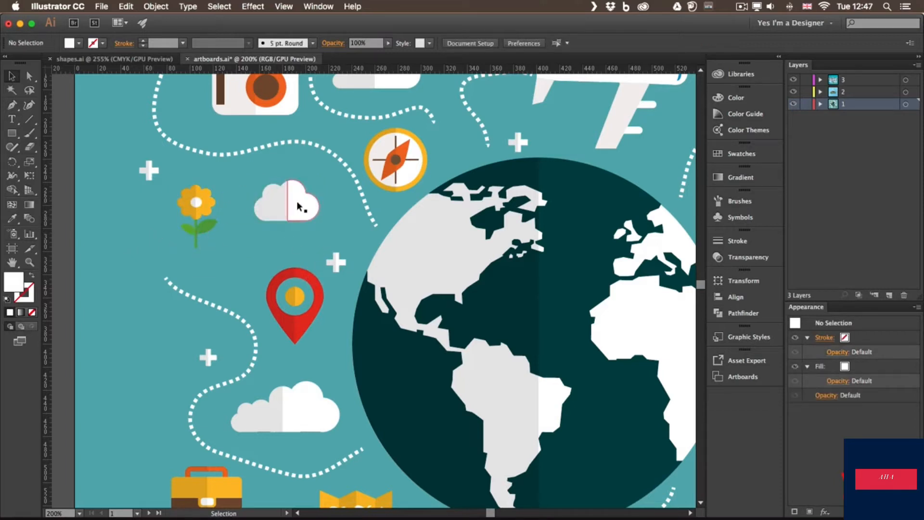
- Select the flower, small cloud, map pin and dotted path with one selection area and move them slightly up-left
left_click_drag(175, 171, 298, 326)
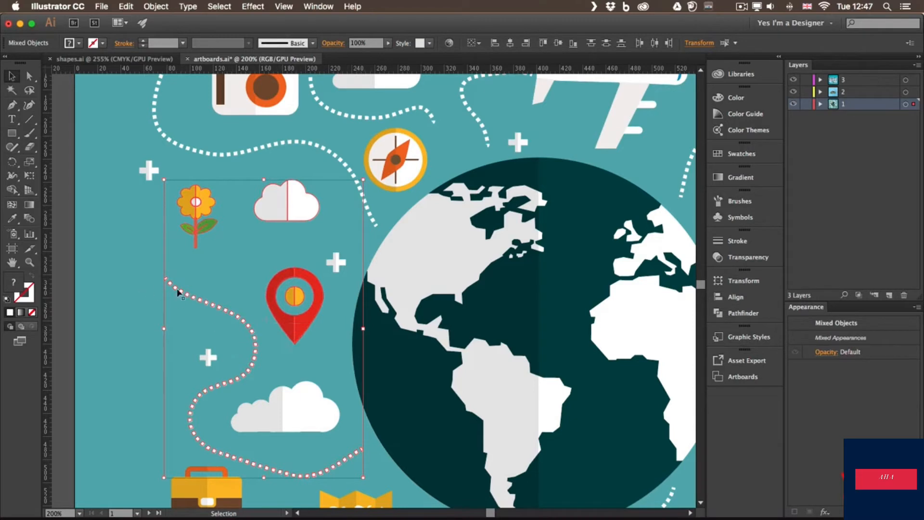
mouse_move(299, 326)
left_mouse_down()
mouse_move(268, 321)
mouse_move(286, 321)
left_mouse_up()
- Remove the dotted path from the selection, add both halves of the large lower cloud, and move the selected objects slightly up-right
key("shift")
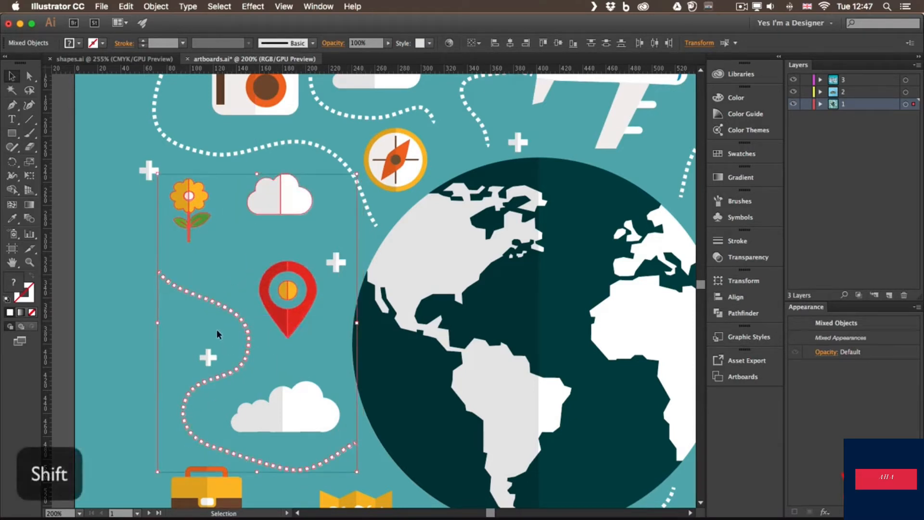
left_click(240, 318, "shift")
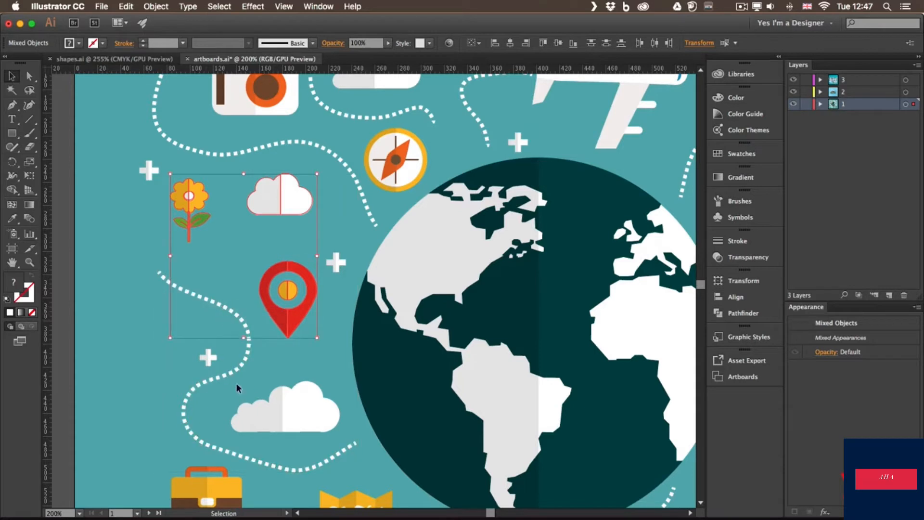
left_click(272, 411, "shift")
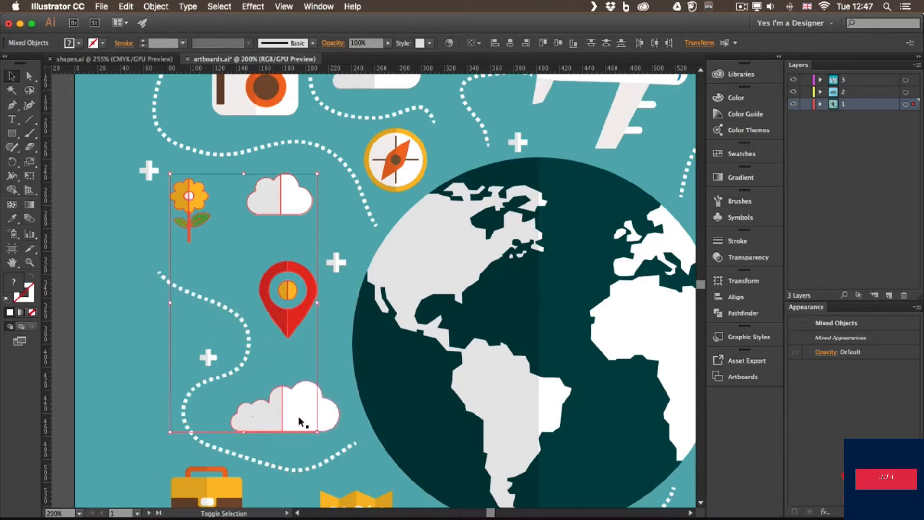
left_click(300, 412, "shift")
mouse_move(300, 408)
left_mouse_down()
mouse_move(291, 417)
mouse_move(299, 403)
left_mouse_up()
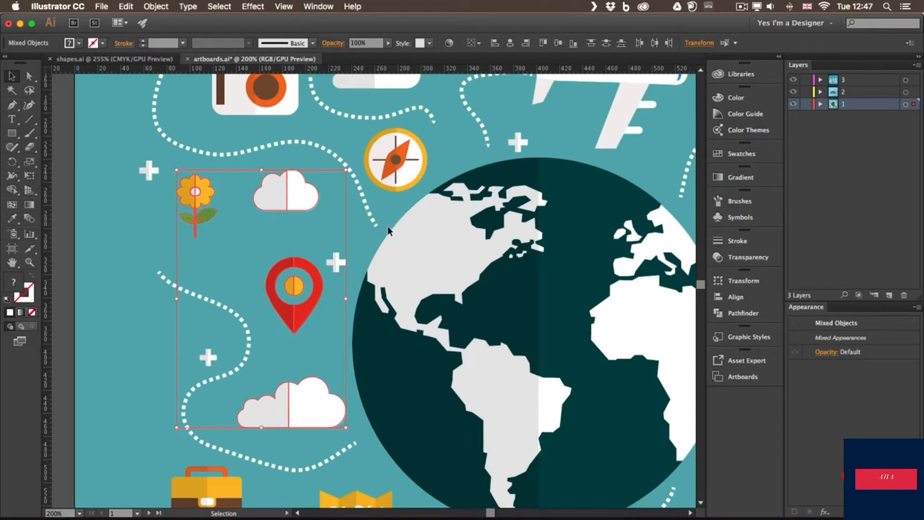
- Save the selection of flower, clouds and map pin under the name "items" and deselect everything
left_click(224, 7)
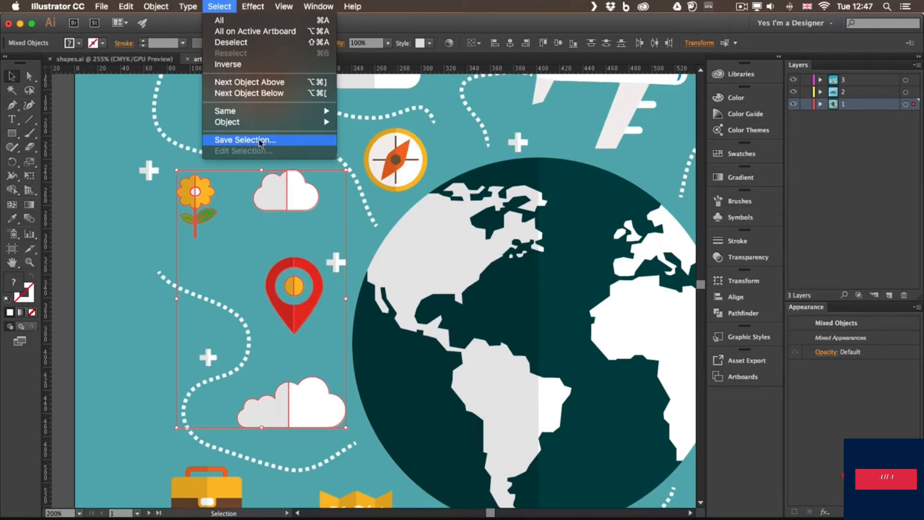
left_click(244, 140)
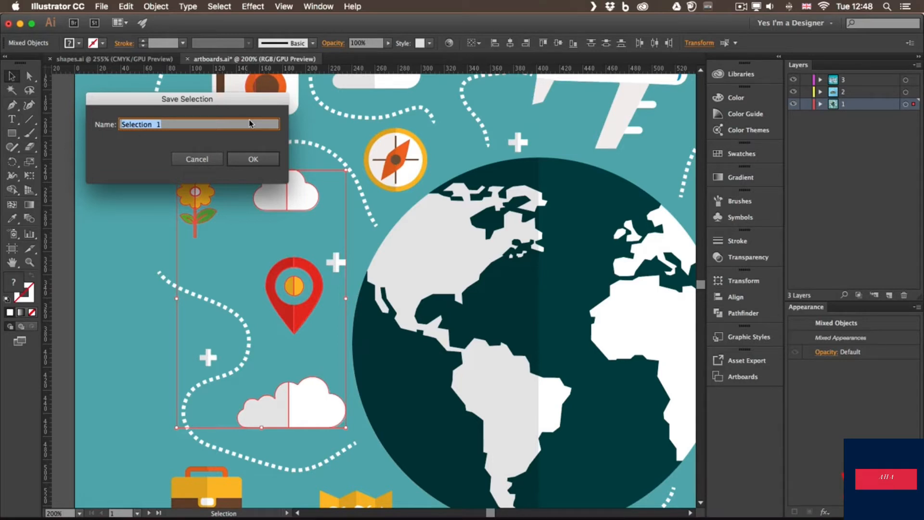
type("items")
key("Return")
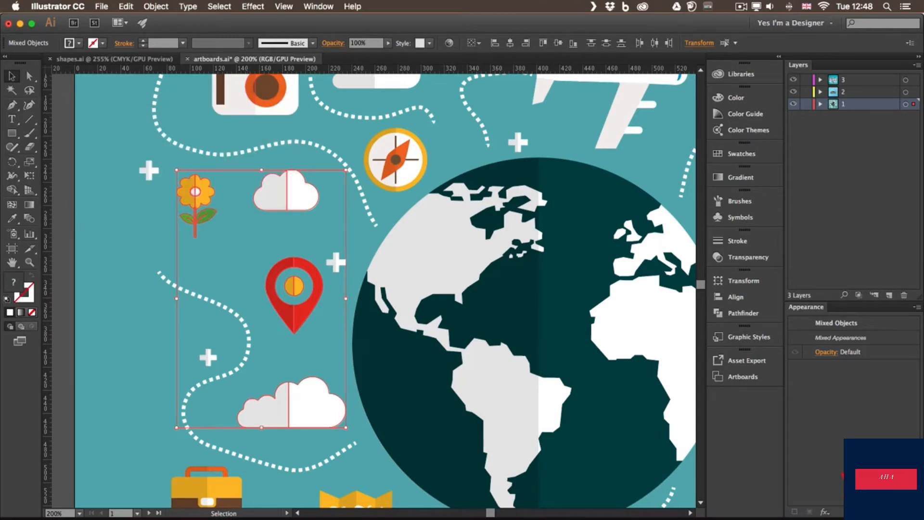
left_click(104, 220)
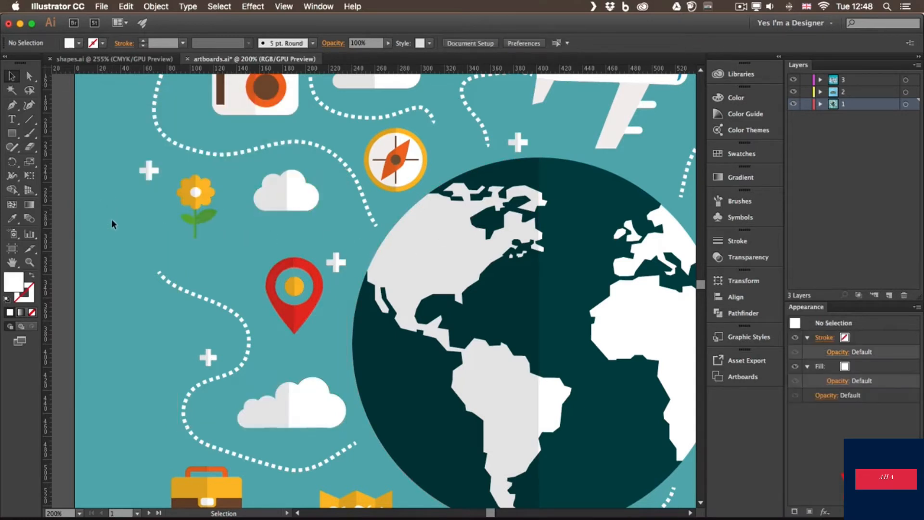
- Load the saved selection "items", move its objects slightly down, and deselect them
left_click(221, 6)
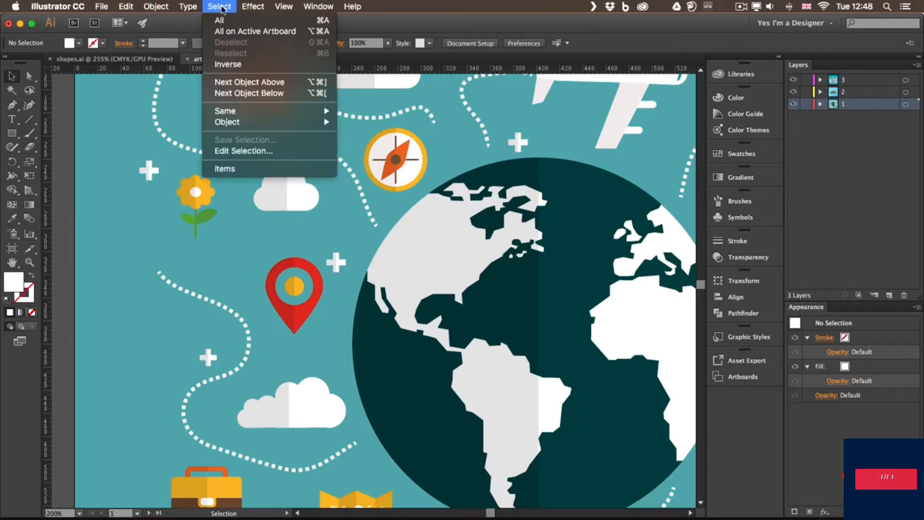
left_click(252, 170)
left_click_drag(281, 193, 259, 209)
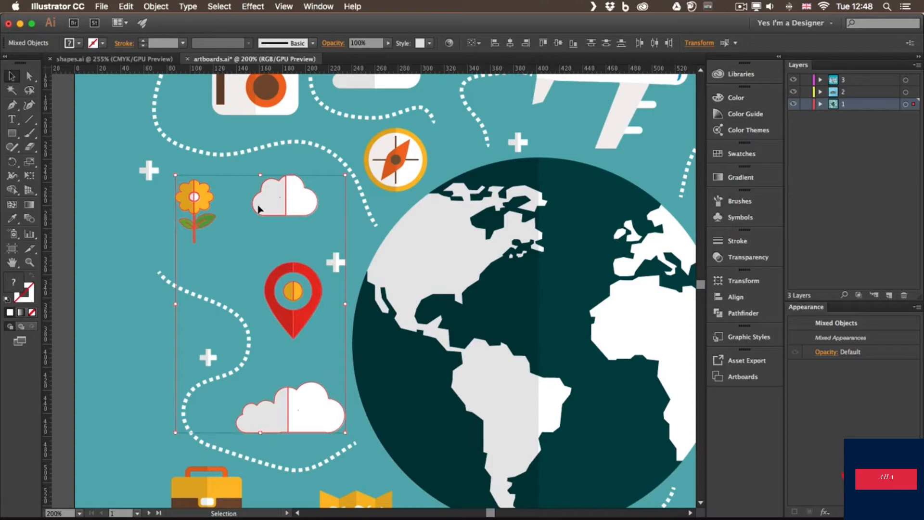
left_click(322, 349)
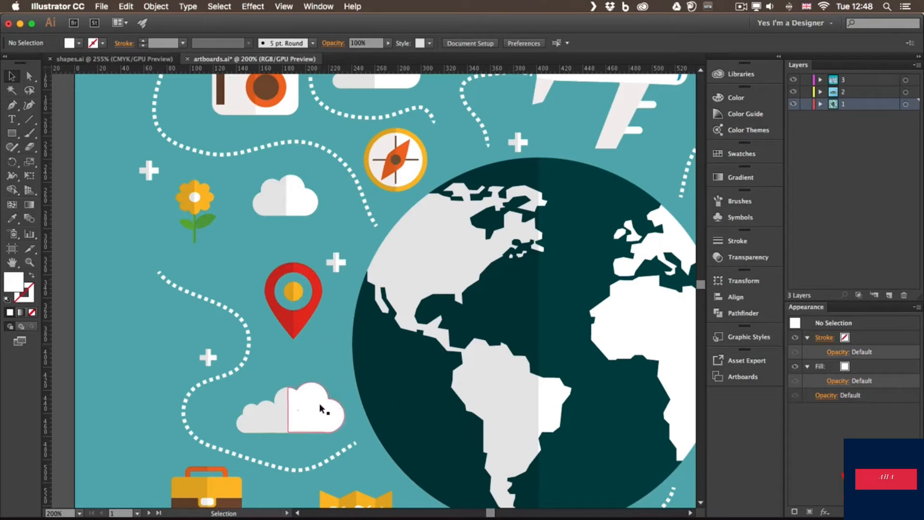
- Select the white half of the large lower cloud and extend the selection to all objects with the same fill and stroke
left_click(308, 417)
left_click(156, 6)
left_click(182, 92)
left_click(218, 6)
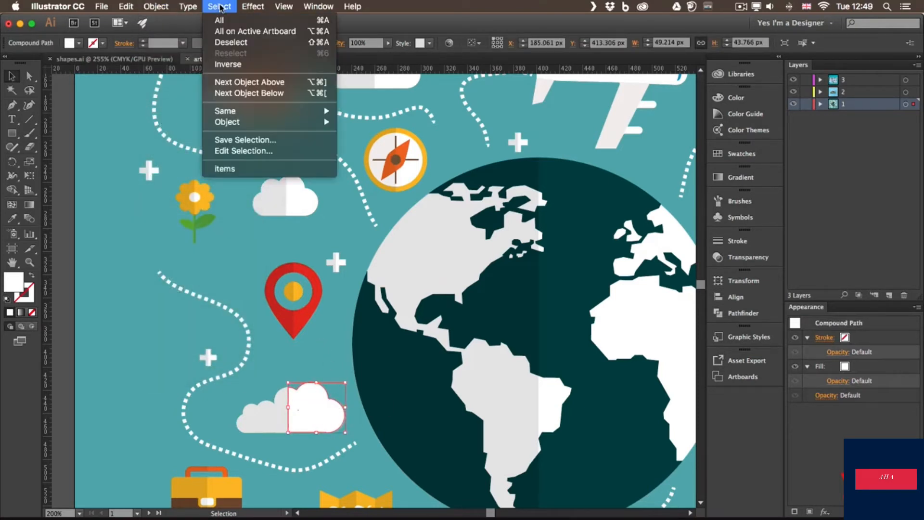
mouse_move(251, 110)
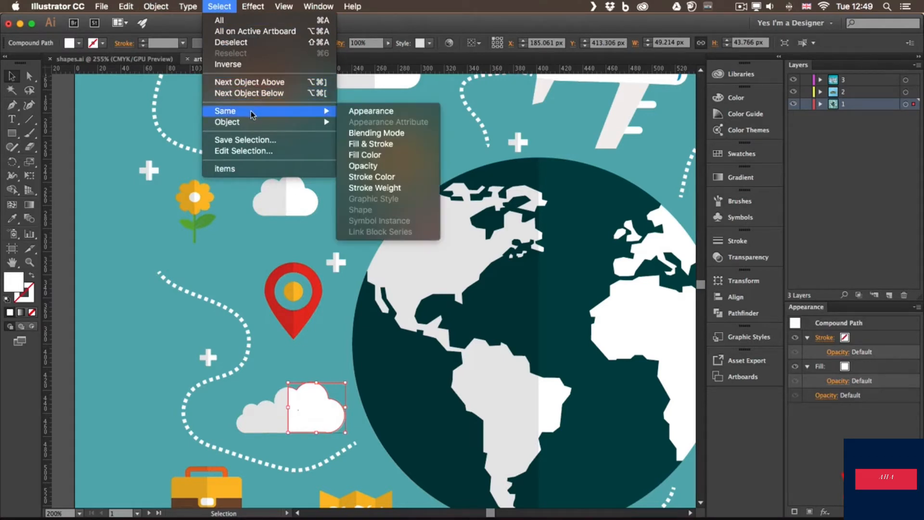
left_click(385, 145)
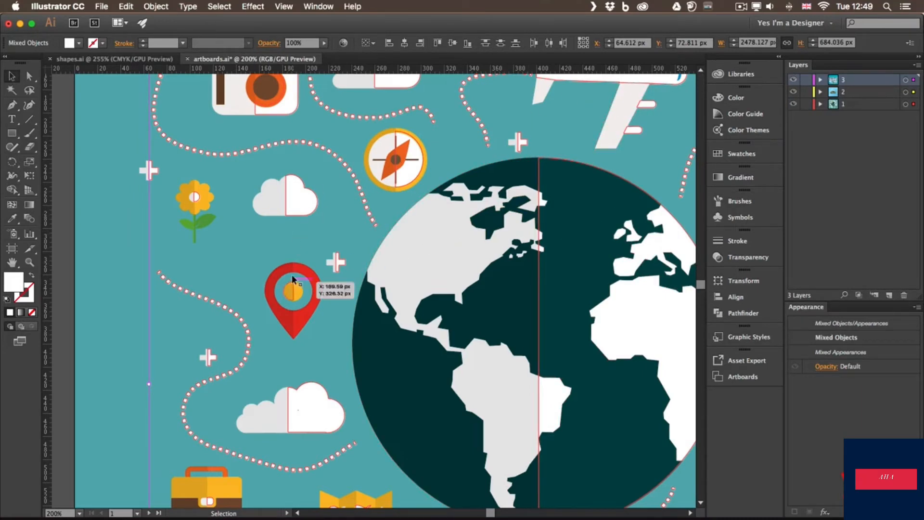
scroll(422, 178, "up", 5)
scroll(421, 178, "right", 5)
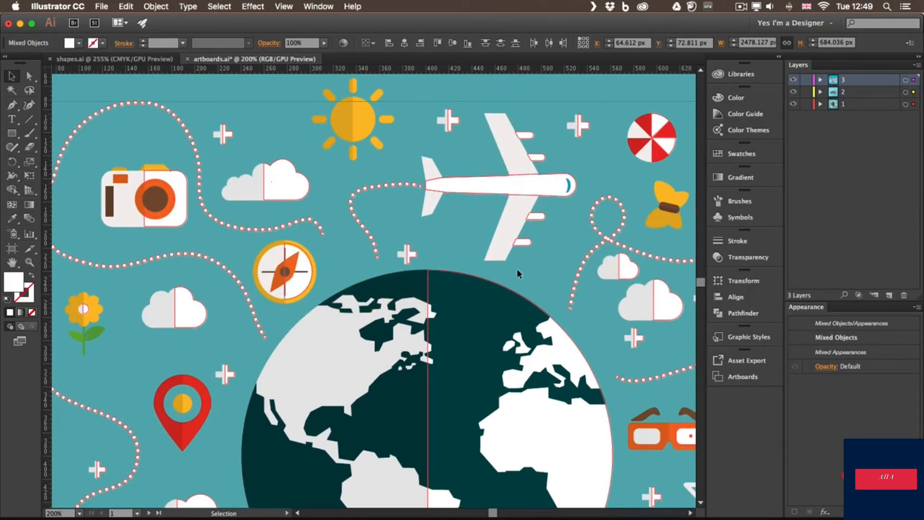
scroll(505, 288, "down", 2)
scroll(505, 289, "right", 3)
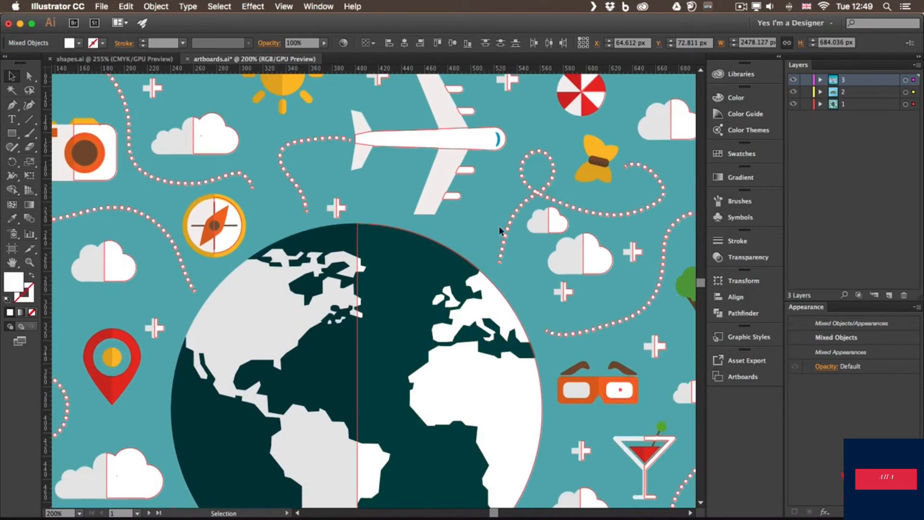
scroll(180, 349, "left", 5)
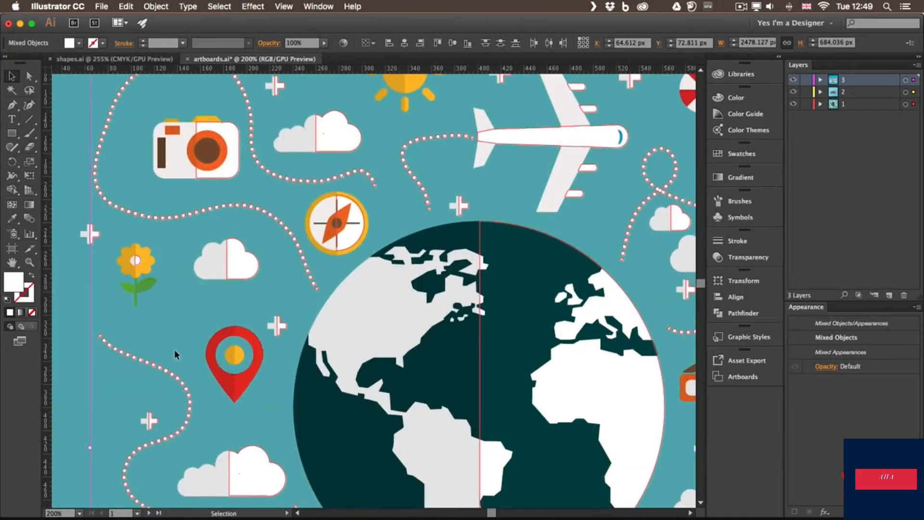
- Clear the selection and use the Magic Wand on the cloud beside the flower to select all objects similar to its white half
left_click(65, 274)
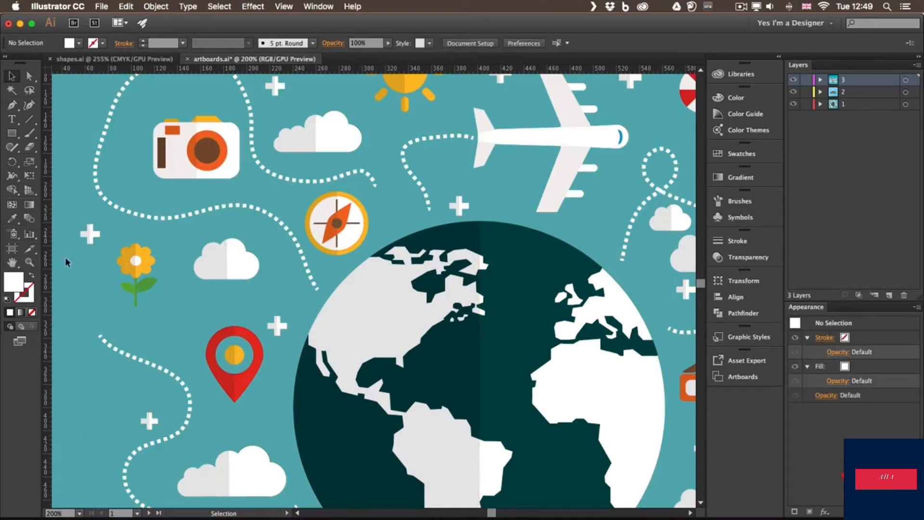
left_click(12, 95)
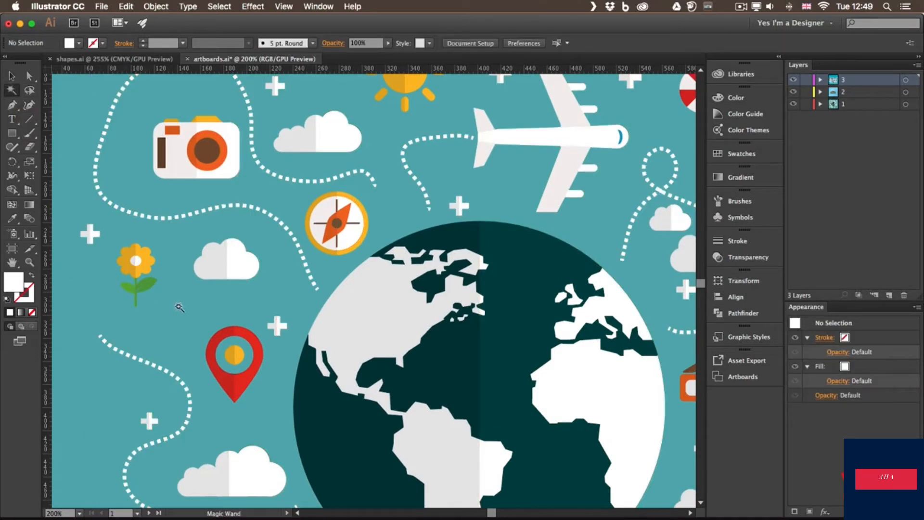
left_click(245, 268)
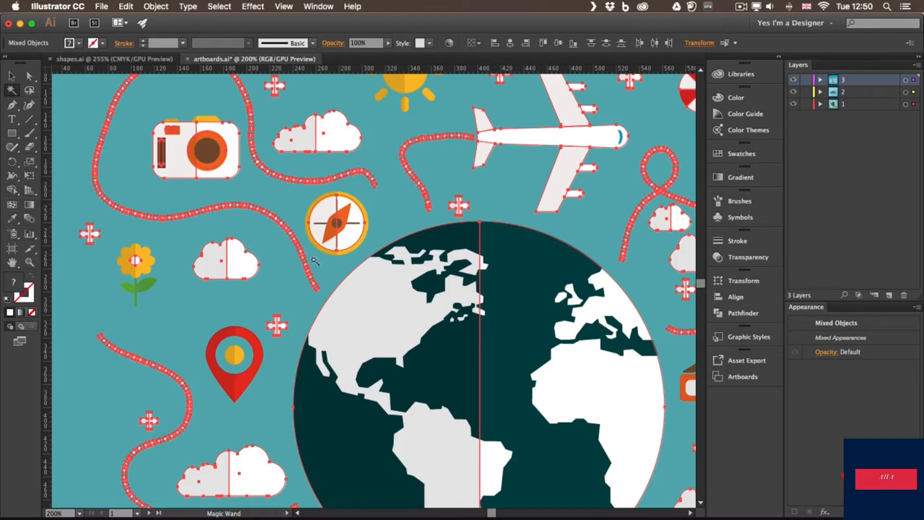
key("super")
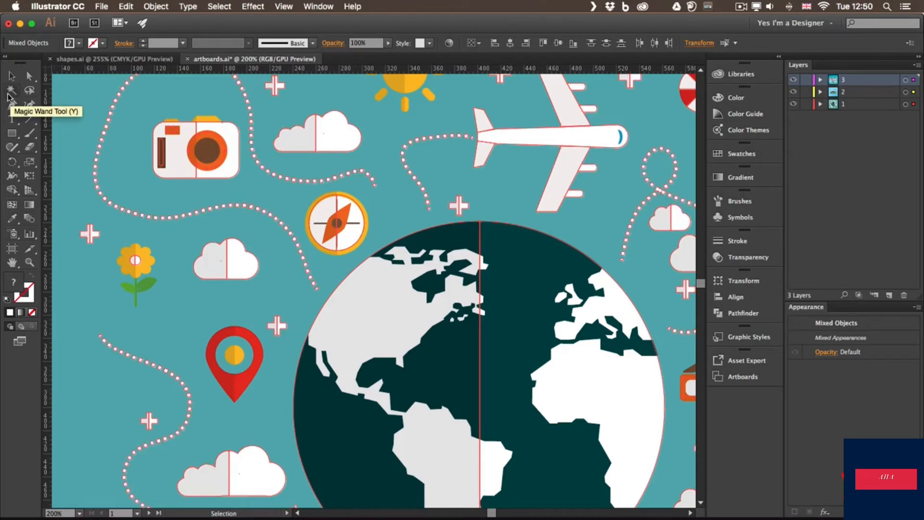
- Set the Magic Wand's fill color tolerance to 1, deselect, and select all objects matching the white half of the cloud beside the flower
double_click(12, 90)
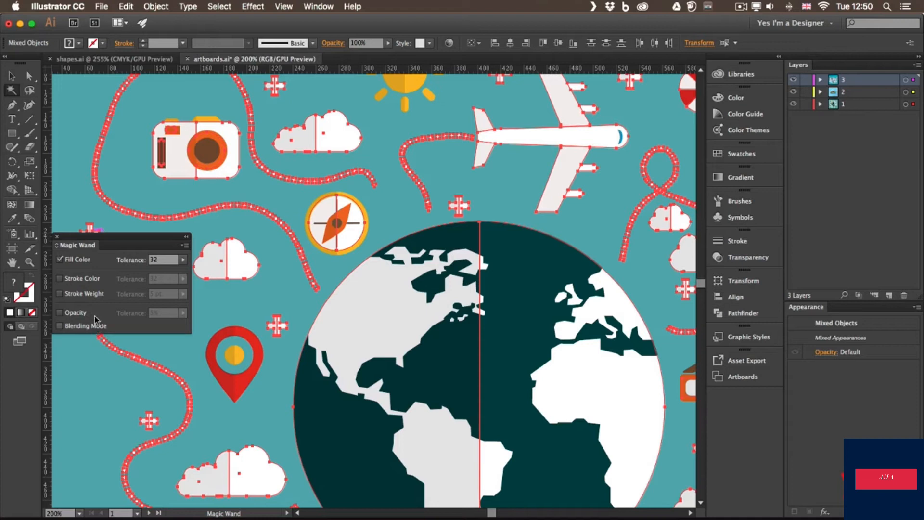
left_click(167, 260)
type("1")
left_click(277, 293)
left_click(239, 262)
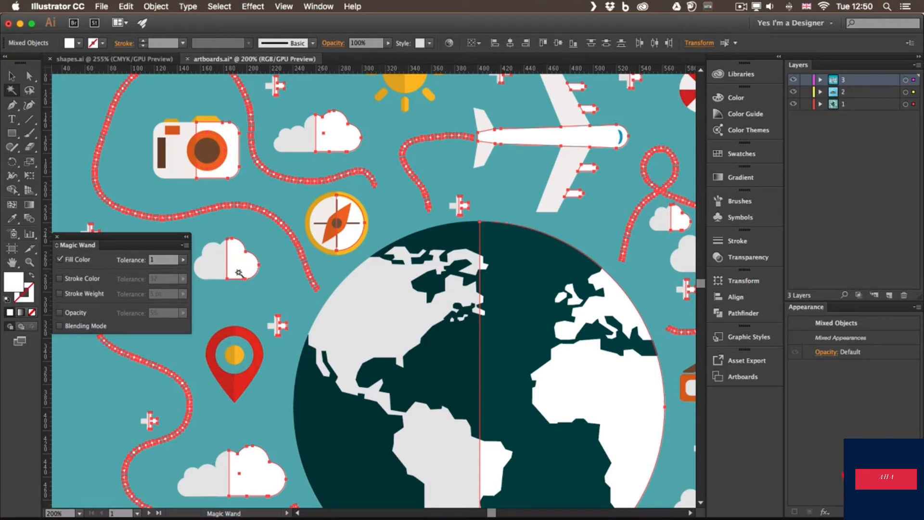
- Select every object matching the bright yellow half of the map pin's centre, and close the Magic Wand options
left_click(237, 354)
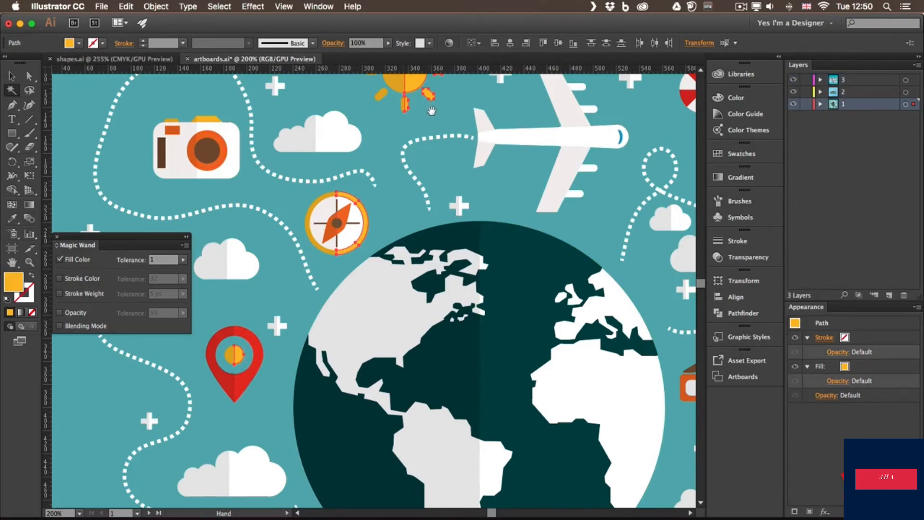
left_click_drag(432, 108, 410, 240)
scroll(458, 226, "right", 5)
scroll(457, 227, "down", 3)
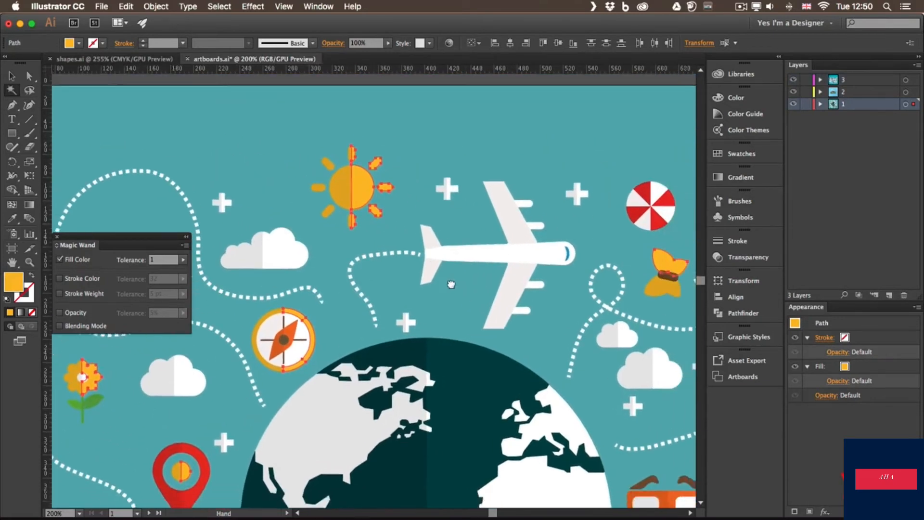
left_click(361, 383, "shift")
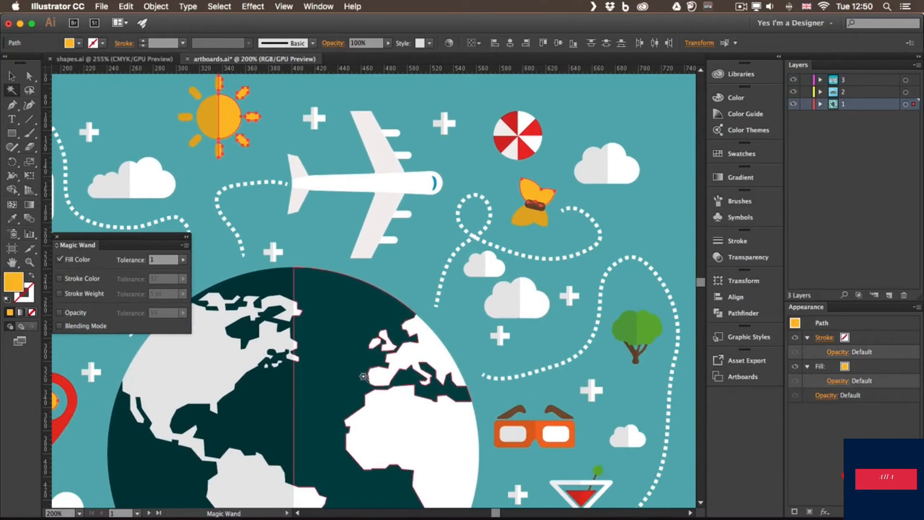
scroll(361, 384, "left", 5)
scroll(361, 384, "down", 2)
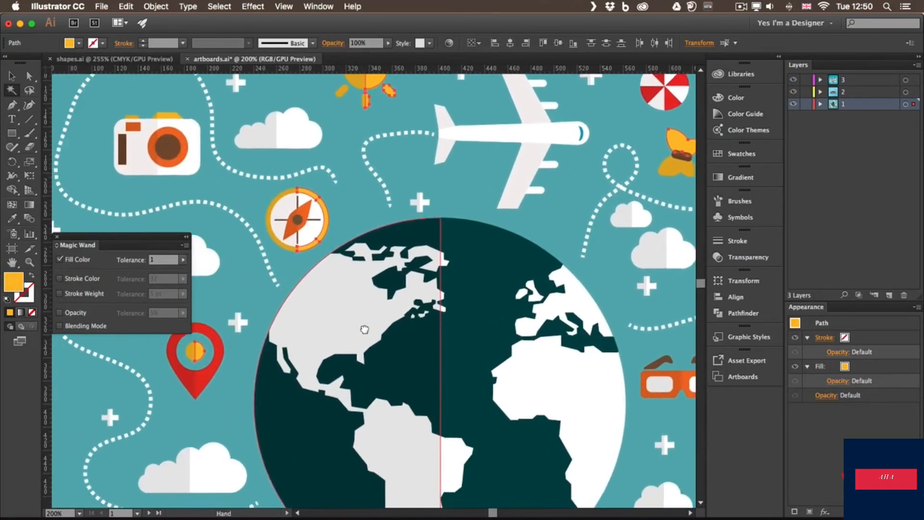
left_click(57, 237)
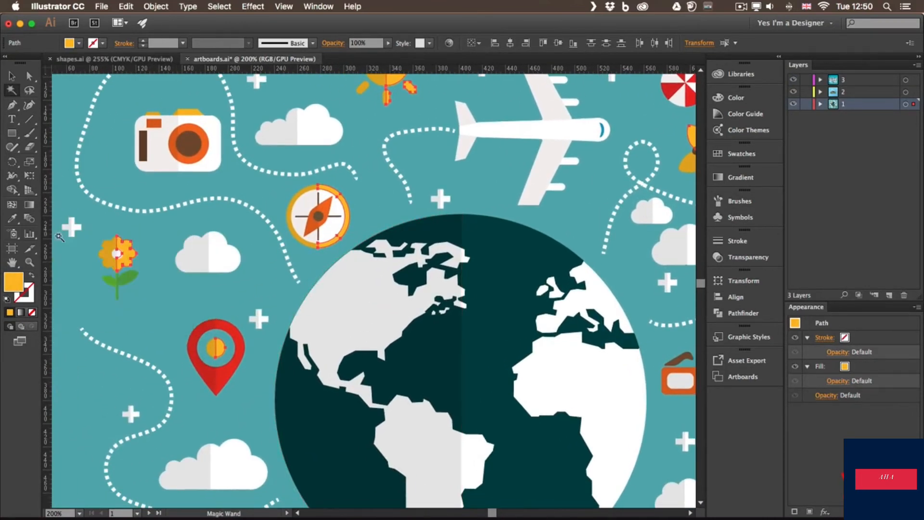
- Clear the selection, lasso the flower, both nearby clouds, map pin and two plus signs, and move them slightly down-left
left_click(29, 91)
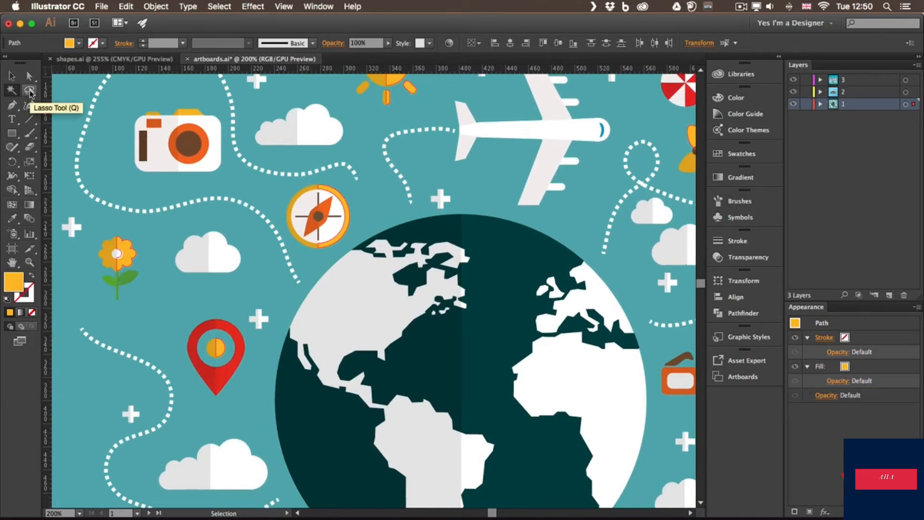
left_click(30, 92)
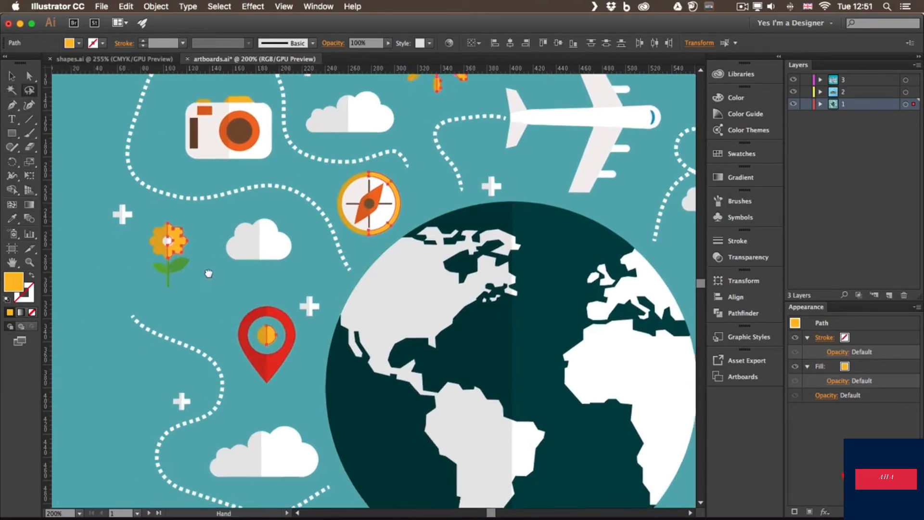
left_click_drag(209, 273, 217, 260)
left_click(206, 289)
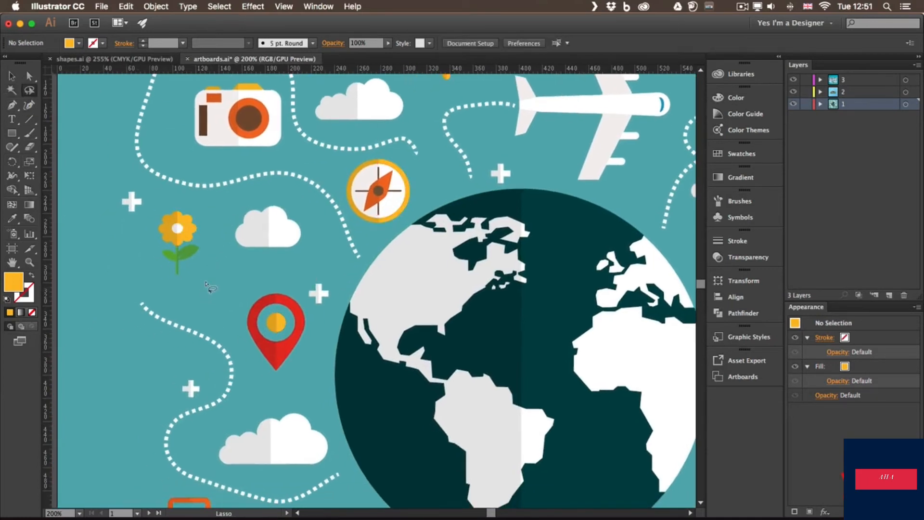
mouse_move(260, 195)
left_mouse_down()
mouse_move(227, 207)
mouse_move(160, 197)
mouse_move(119, 177)
mouse_move(106, 204)
mouse_move(246, 348)
mouse_move(251, 392)
mouse_move(205, 446)
mouse_move(216, 467)
mouse_move(278, 482)
mouse_move(331, 466)
mouse_move(336, 452)
mouse_move(333, 417)
mouse_move(309, 376)
mouse_move(308, 331)
mouse_move(342, 275)
mouse_move(326, 228)
mouse_move(266, 191)
left_mouse_up()
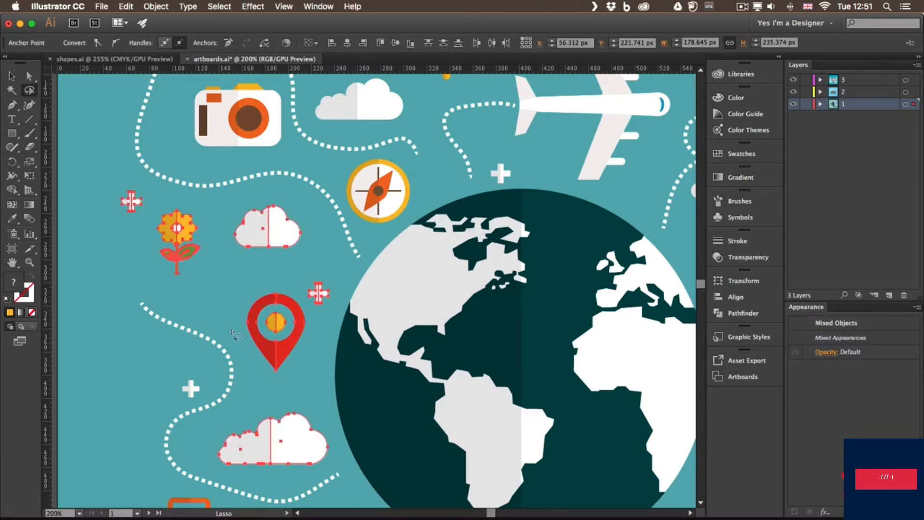
key("v")
mouse_move(240, 247)
left_mouse_down()
mouse_move(208, 272)
mouse_move(259, 236)
mouse_move(263, 250)
left_mouse_up()
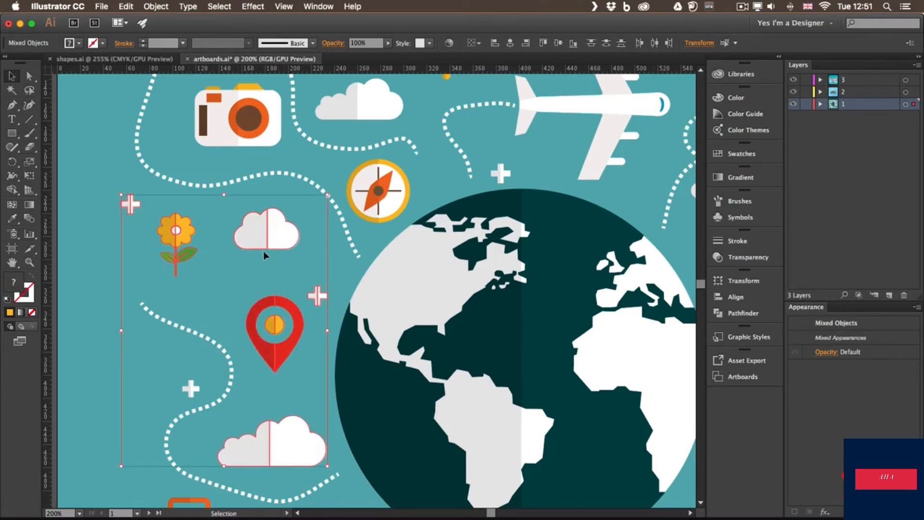
- Deselect everything and lasso only the anchor points in the lower part of the camera
left_click(29, 91)
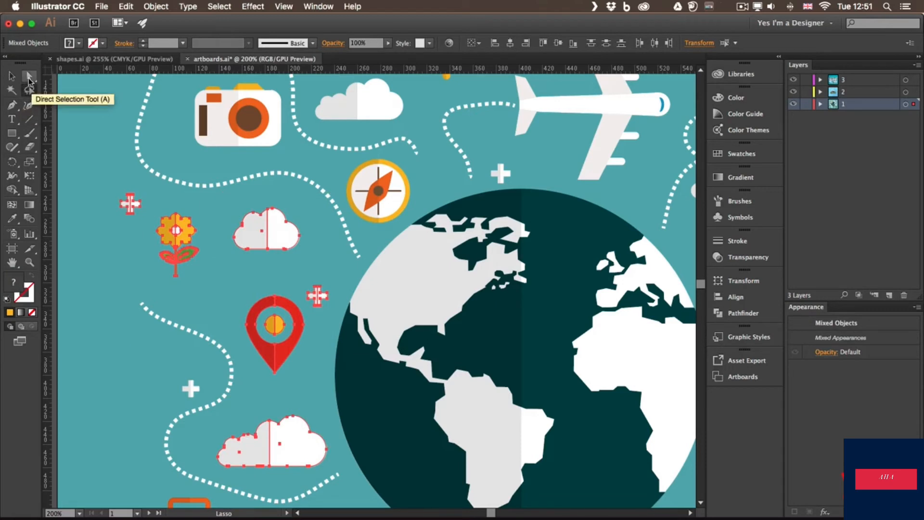
left_click(120, 263)
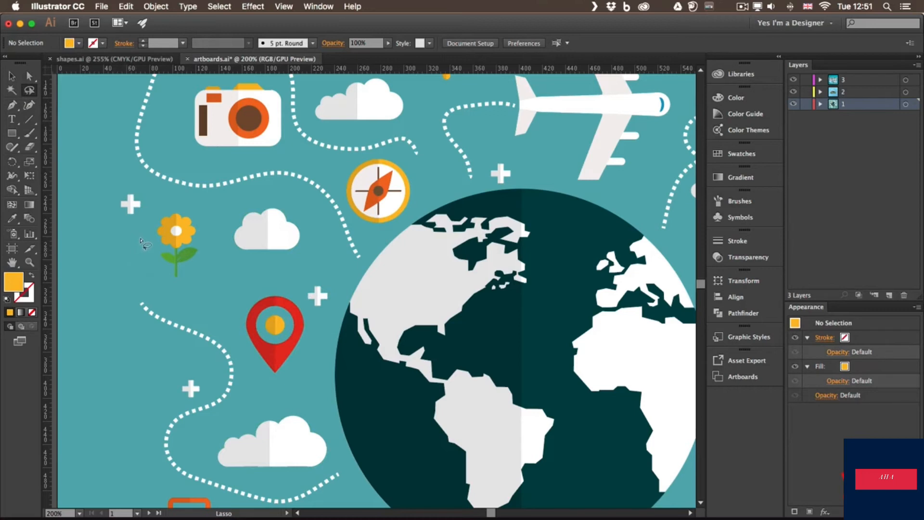
mouse_move(290, 143)
left_mouse_down()
mouse_move(276, 125)
mouse_move(209, 122)
mouse_move(181, 137)
mouse_move(193, 154)
mouse_move(225, 162)
mouse_move(291, 154)
left_mouse_up()
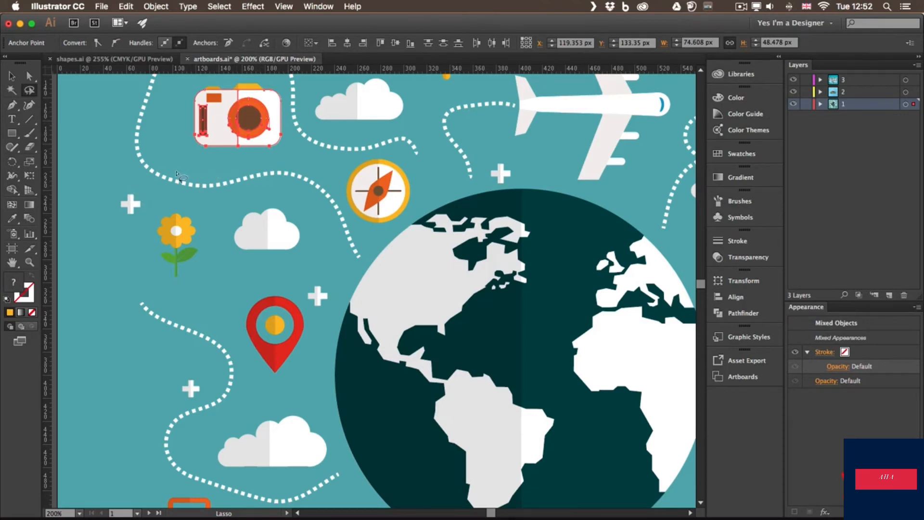
- Try to shift the camera's selected anchor points down-right with Direct Selection, and undo the distortion
scroll(177, 172, "up", 5)
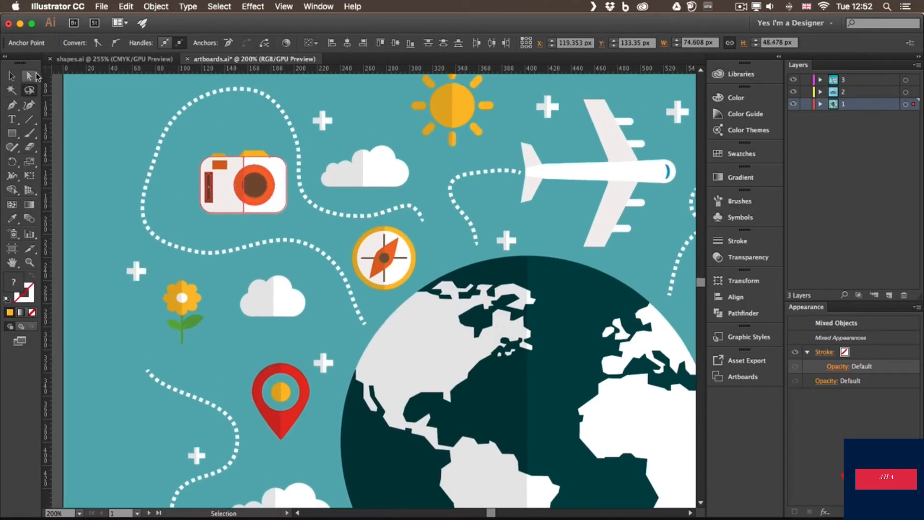
left_click(29, 76)
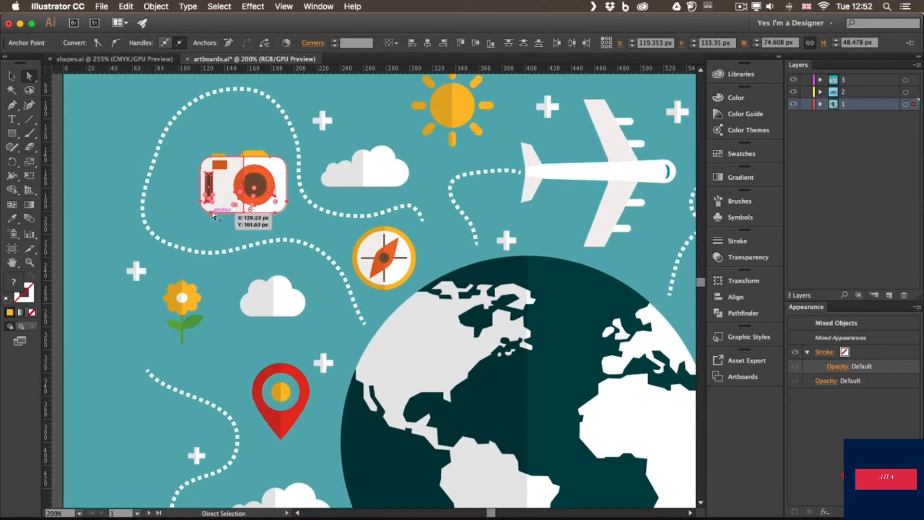
left_click_drag(212, 212, 212, 234)
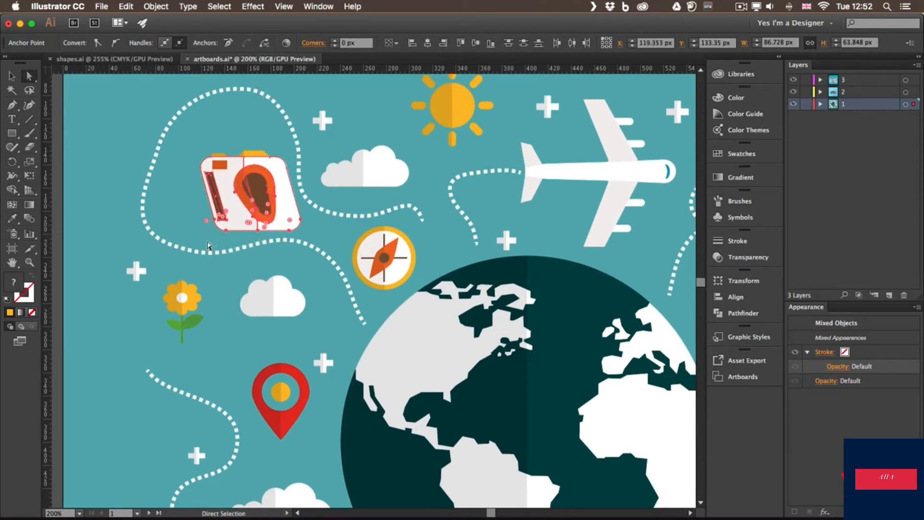
key("super+z")
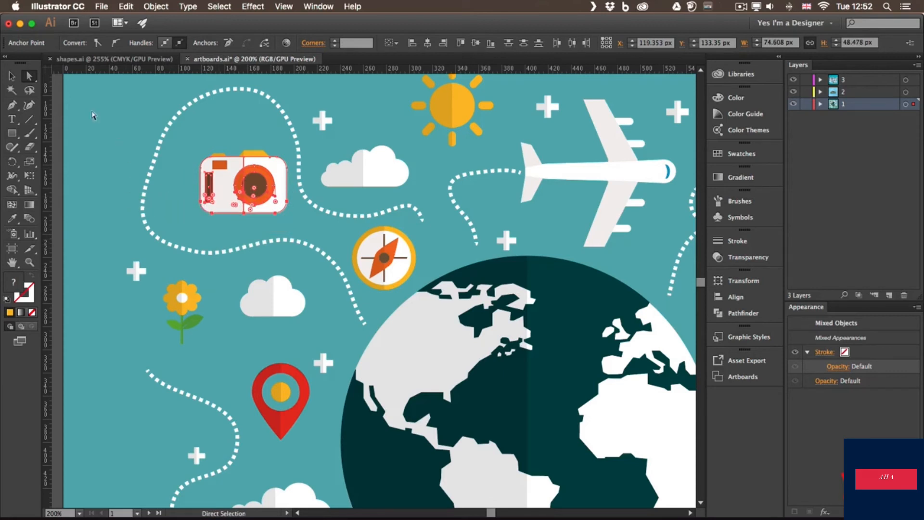
- Move the whole camera group slightly to the left inside the dotted loop and deselect it
left_click(13, 76)
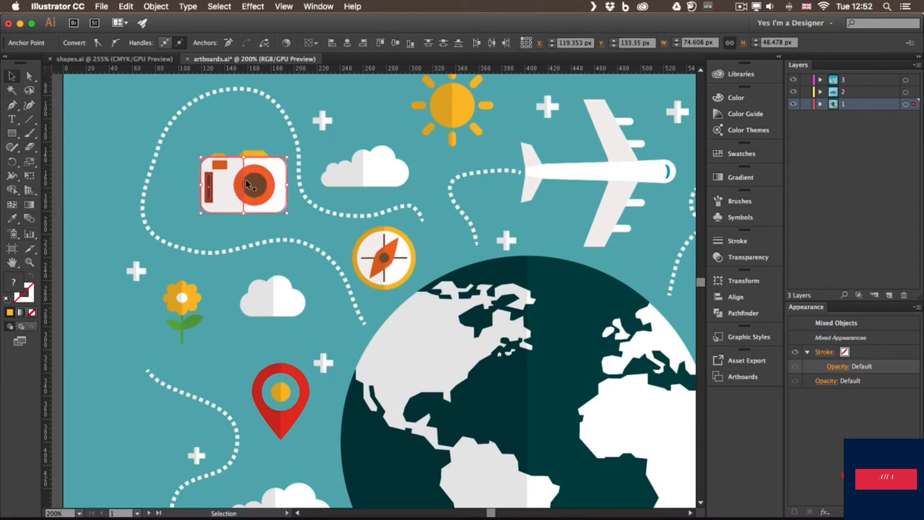
left_click_drag(221, 199, 203, 190)
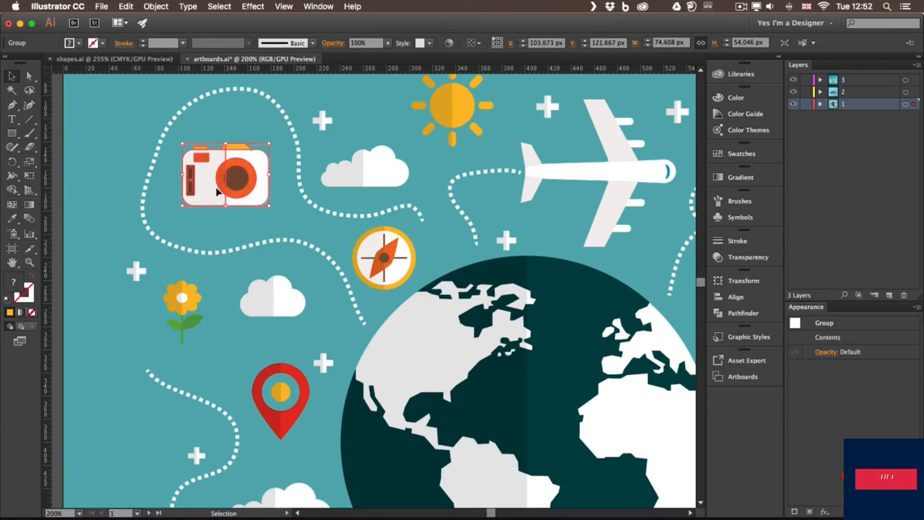
left_click_drag(213, 193, 228, 196)
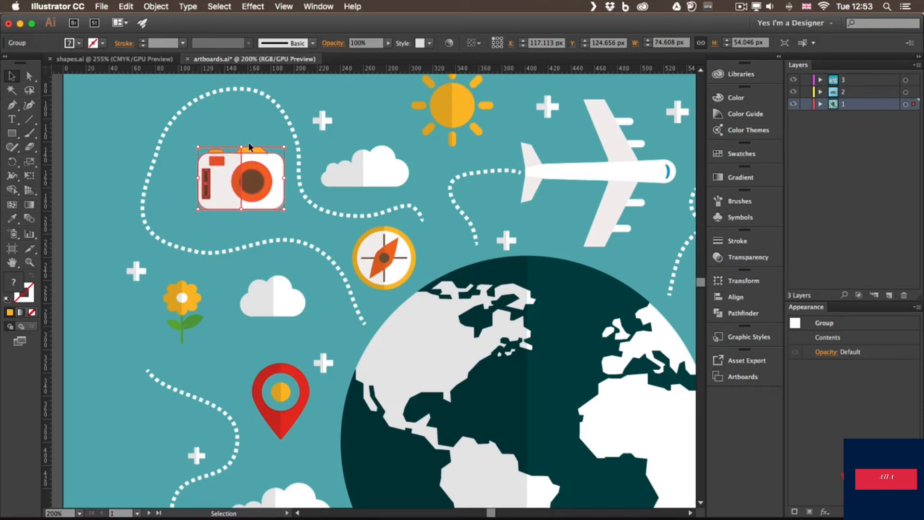
left_click_drag(244, 182, 229, 186)
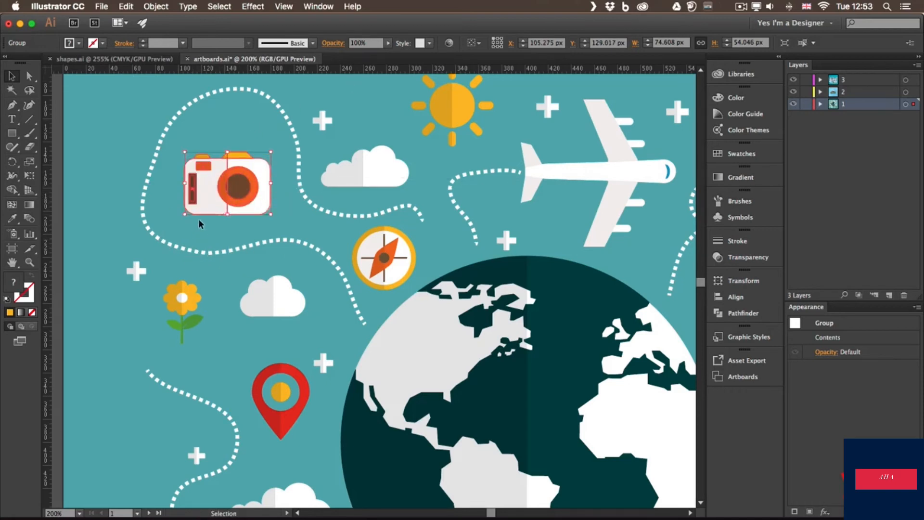
scroll(254, 144, "up", 5)
scroll(254, 144, "right", 8)
left_click(288, 123)
- Select the sun group and invert the selection to cover everything except the sun
left_click_drag(215, 213, 269, 195)
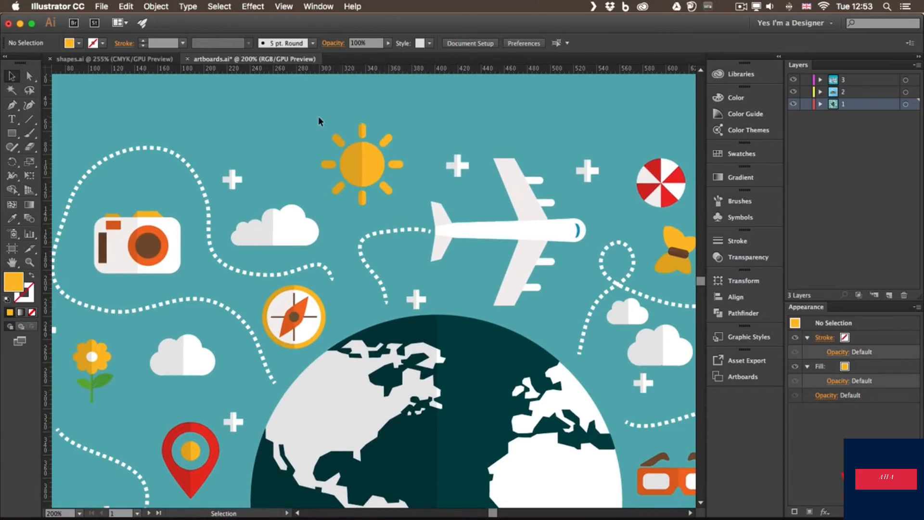
left_click(391, 193)
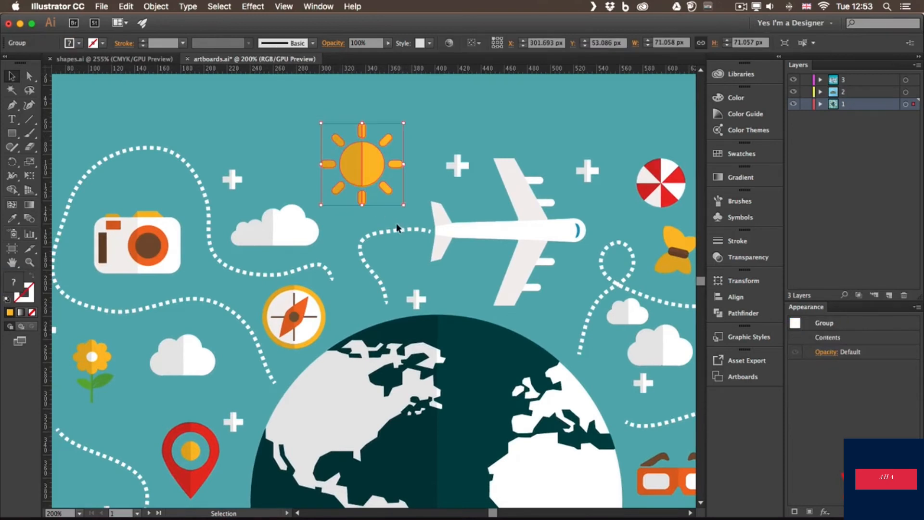
left_click(220, 7)
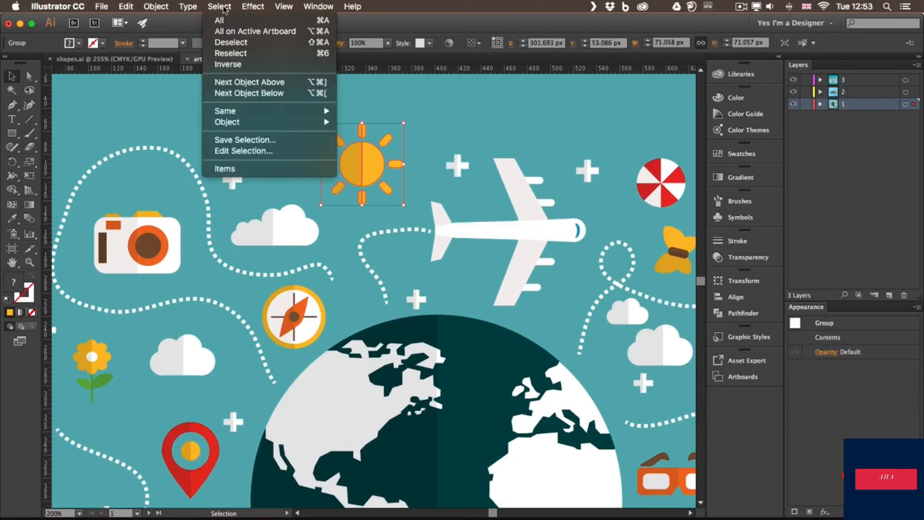
left_click(233, 64)
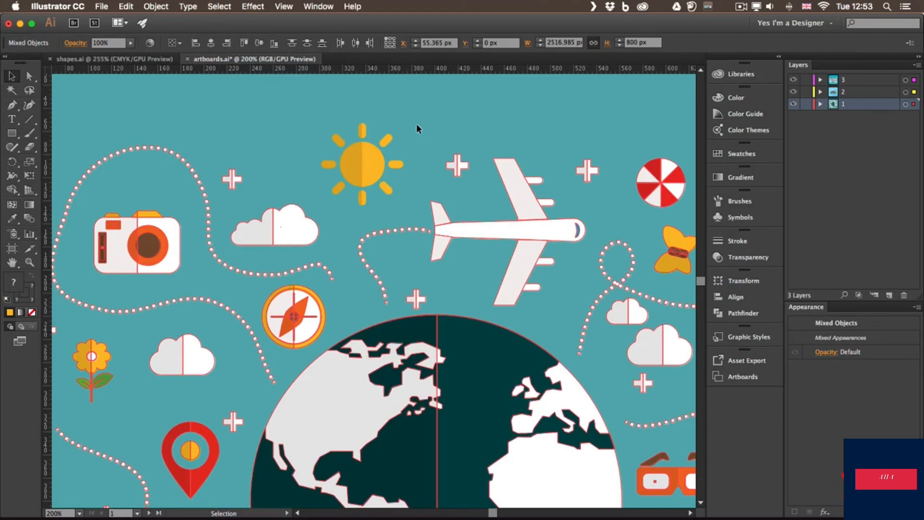
- Look over the inverted selection across the illustration and deselect all objects
left_click_drag(575, 313, 190, 322)
left_click_drag(533, 316, 104, 333)
left_click_drag(348, 362, 140, 240)
left_click_drag(99, 309, 610, 266)
left_click_drag(258, 272, 555, 347)
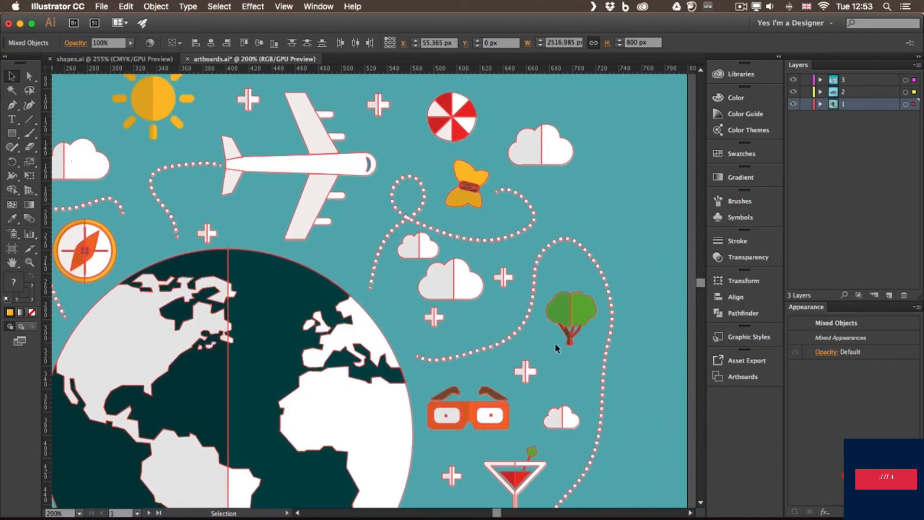
left_click(219, 6)
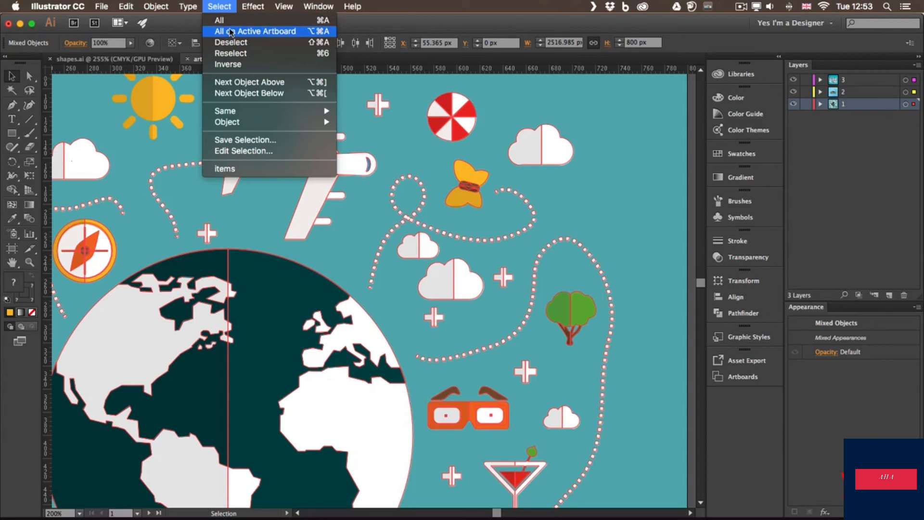
left_click(260, 46)
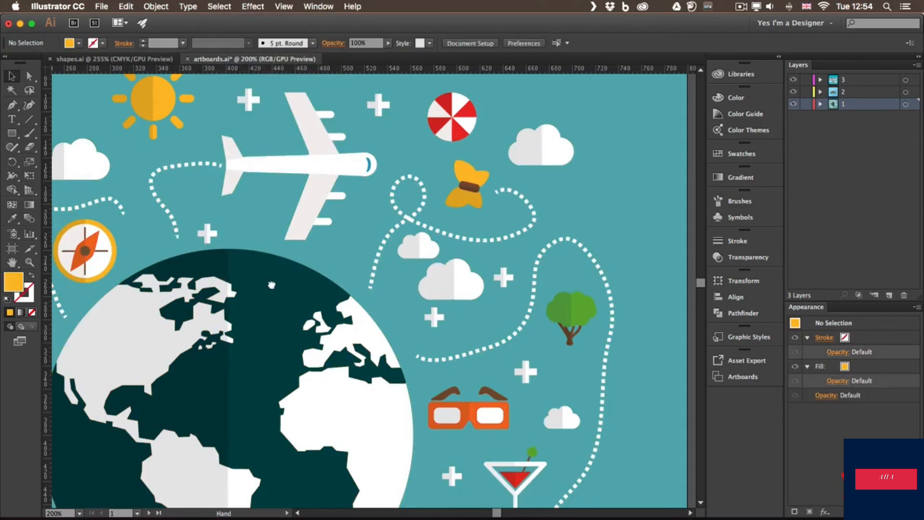
- Marquee-select the objects around the camera, flower, map pin and globe, deselect them, and fit the artboard in the window
left_click_drag(228, 286, 585, 241)
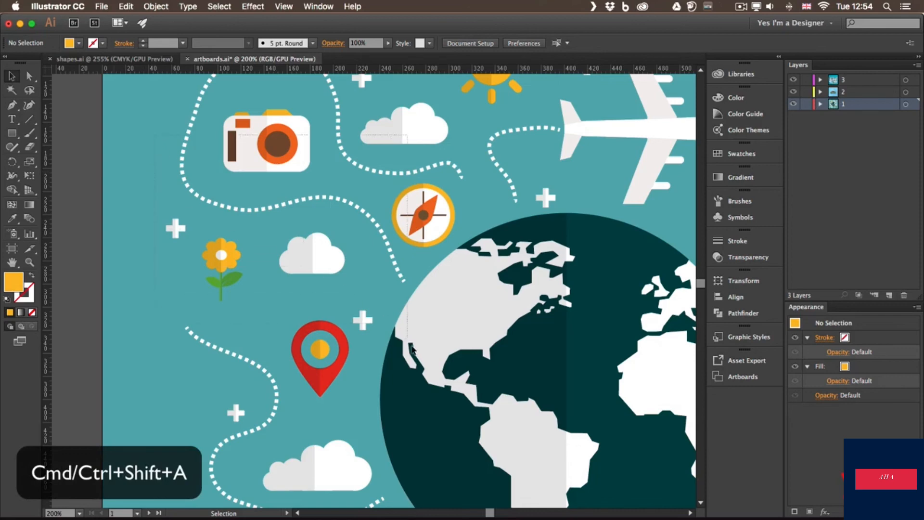
key("super+a")
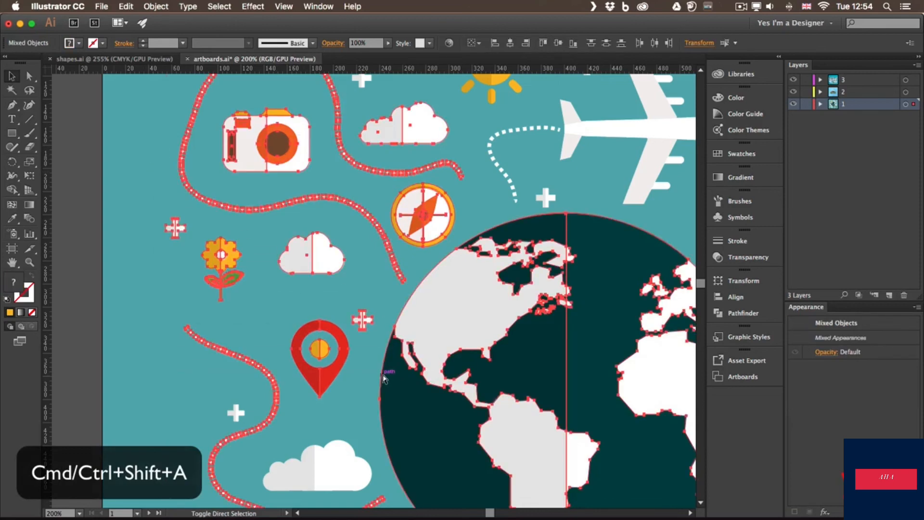
key("super+shift+a")
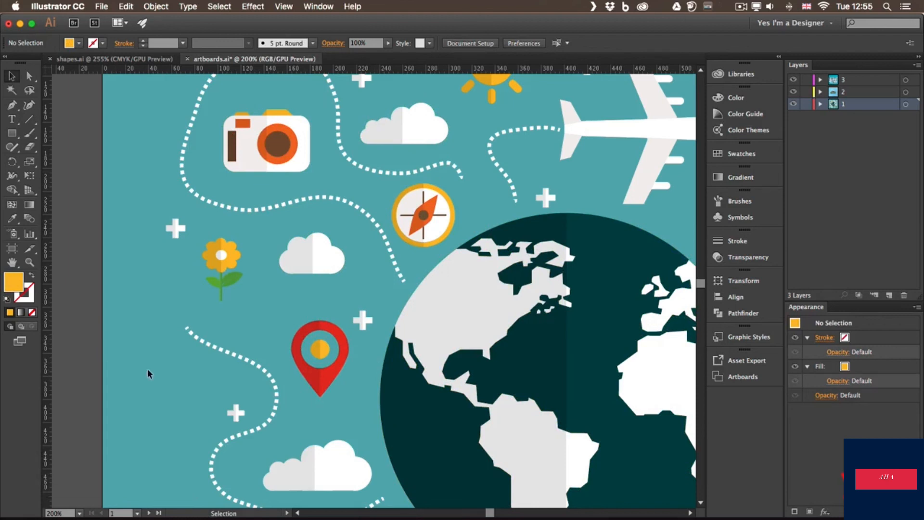
key("a")
key("super+0")
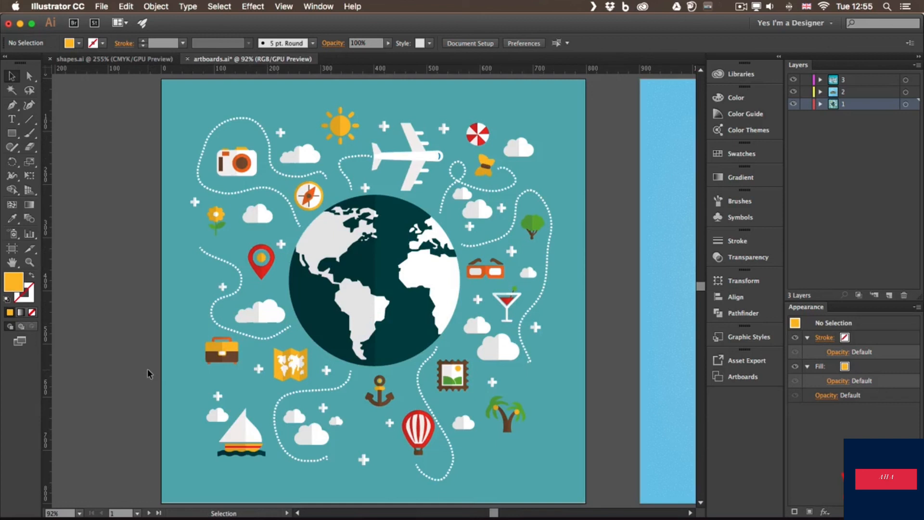